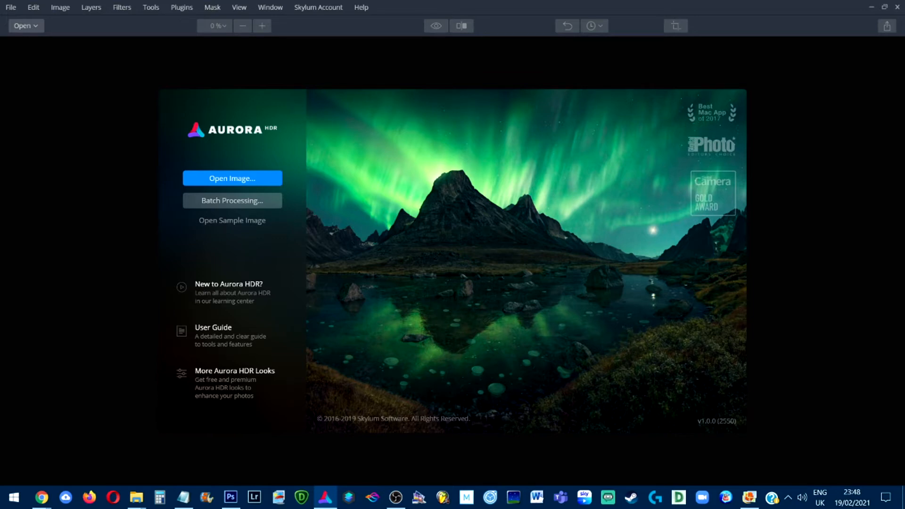
# Open the raw photo IMG_8338.CR2 and create an HDR image from it
pyautogui.click(233, 178)
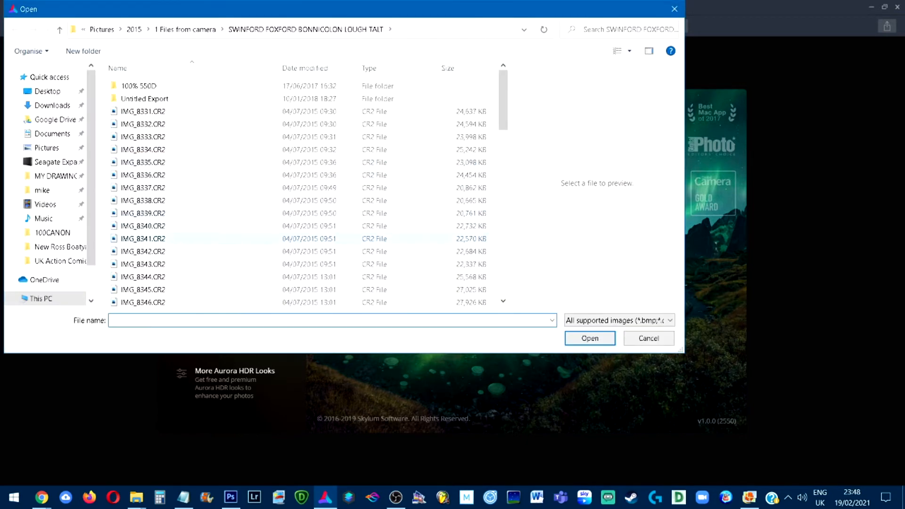
pyautogui.click(143, 201)
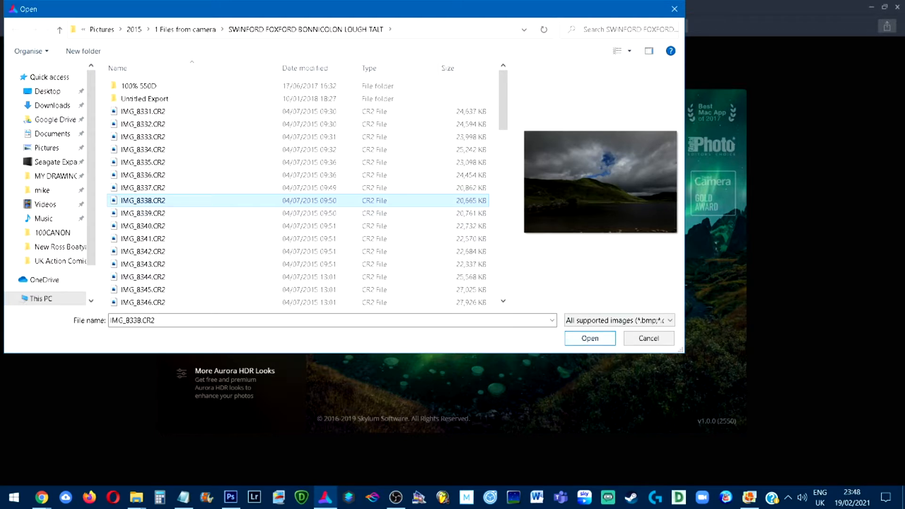
pyautogui.click(590, 338)
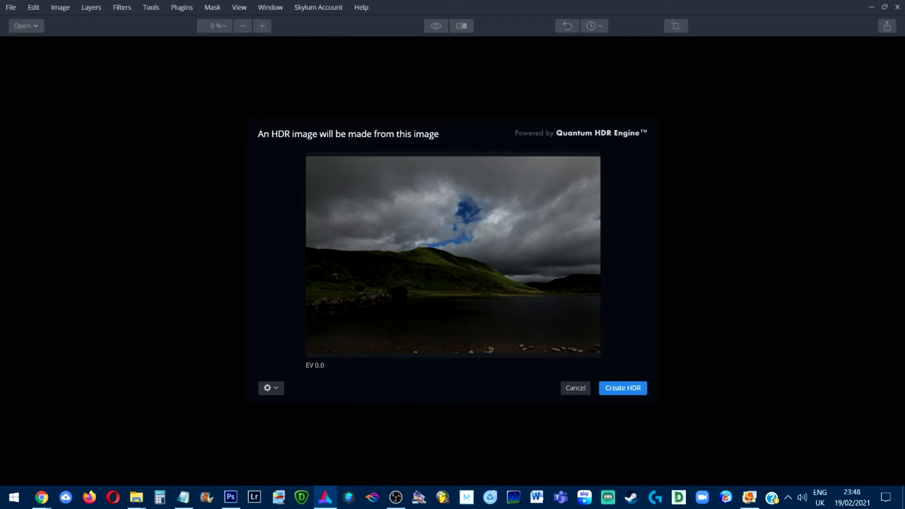
pyautogui.press('Return')
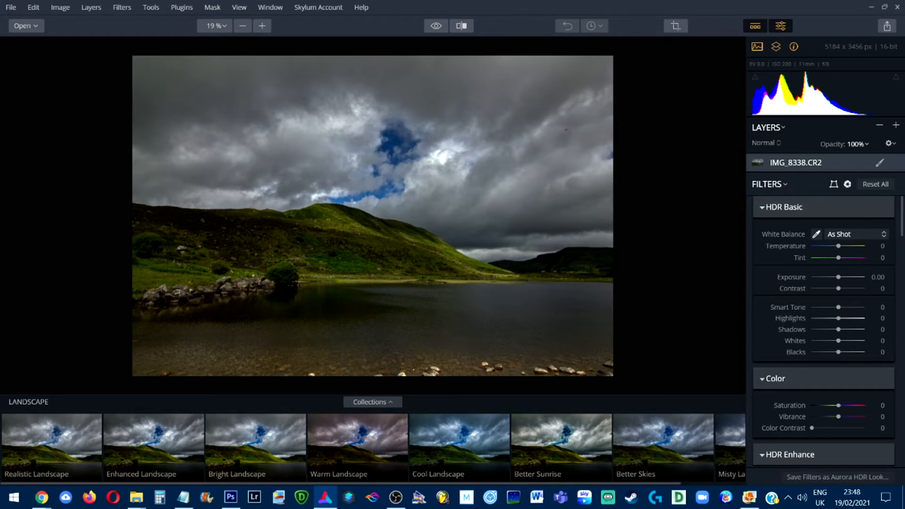
# Browse the looks collections, preview the Realistic and Enhanced Landscape looks, and apply the Bright Landscape look
pyautogui.click(372, 402)
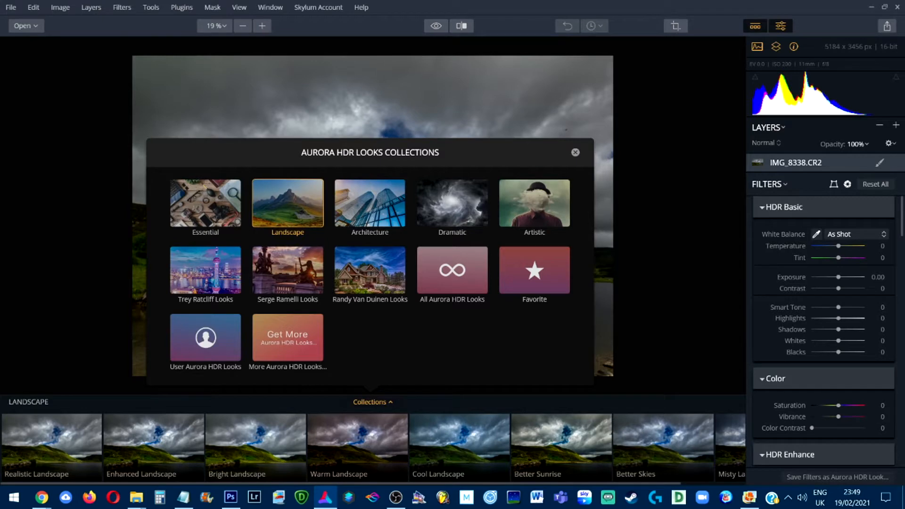
pyautogui.click(94, 368)
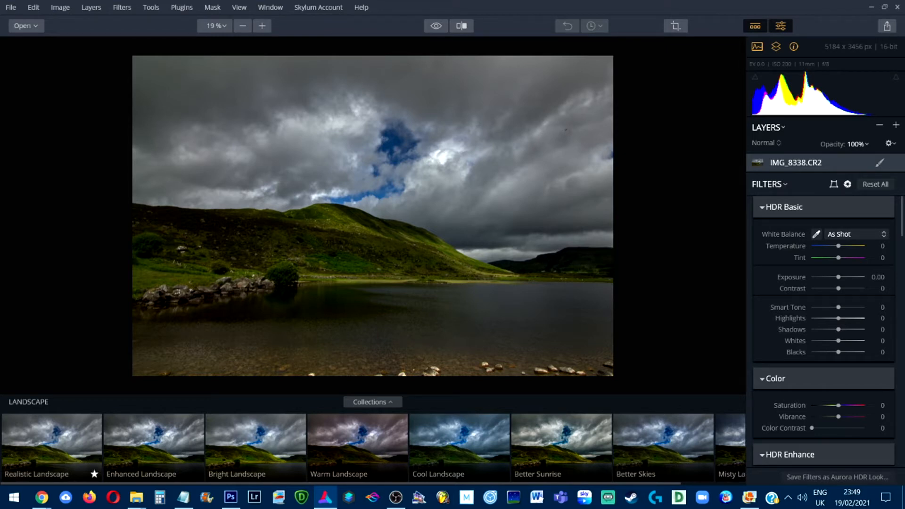
pyautogui.click(51, 445)
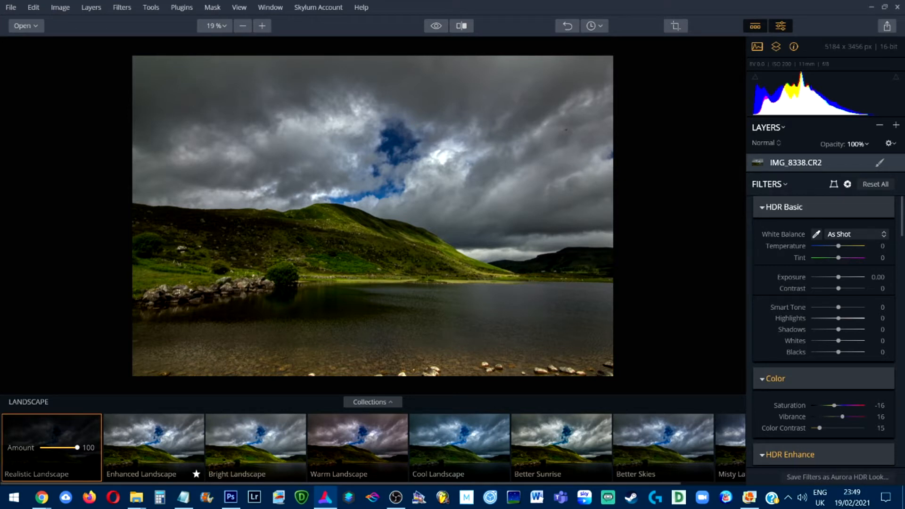
pyautogui.click(154, 445)
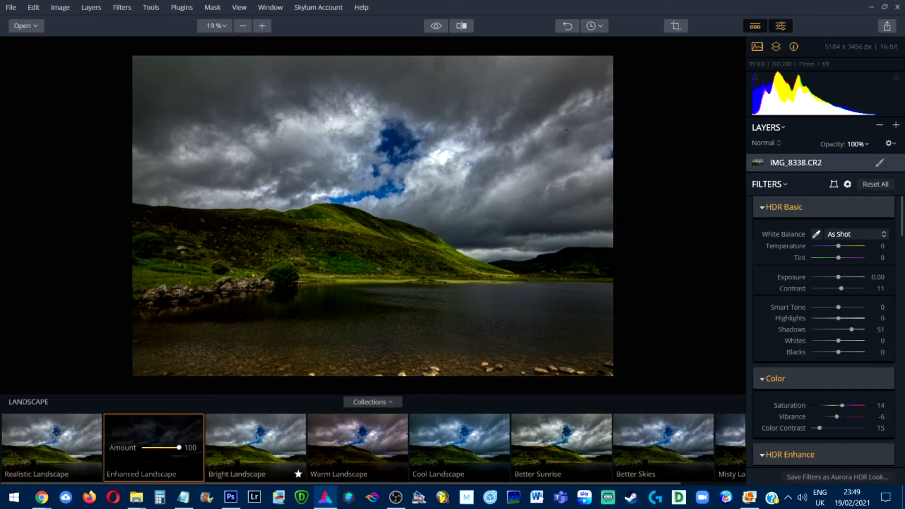
pyautogui.click(255, 444)
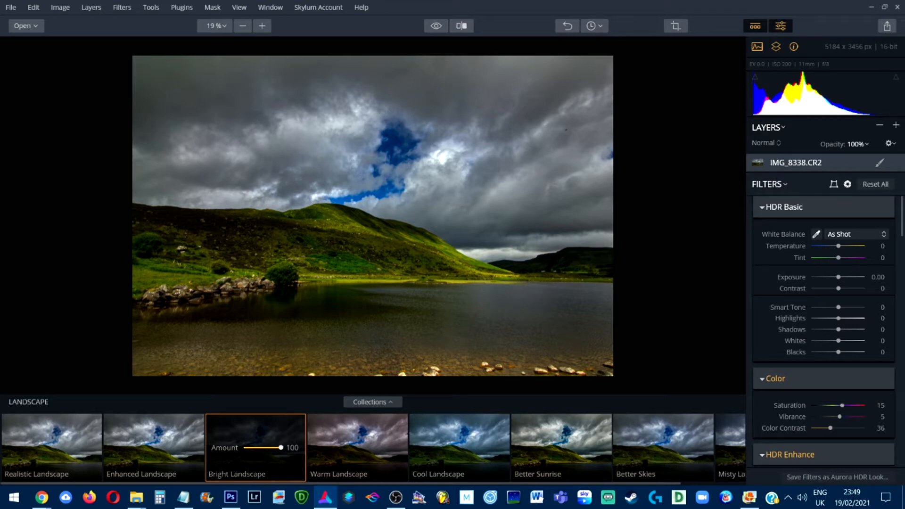
# Reduce the Bright Landscape look's amount to 0 for comparison and return it to 100
pyautogui.scroll(-2, 330, 447)
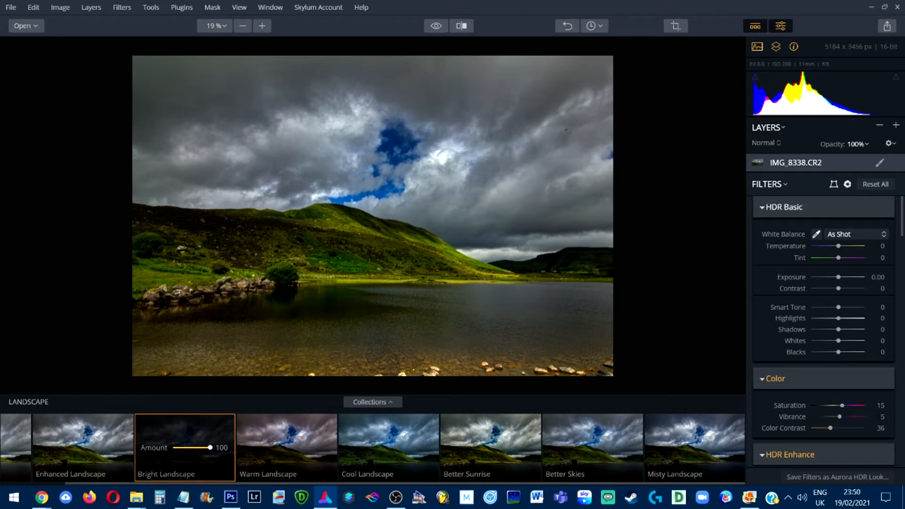
pyautogui.scroll(3, 373, 448)
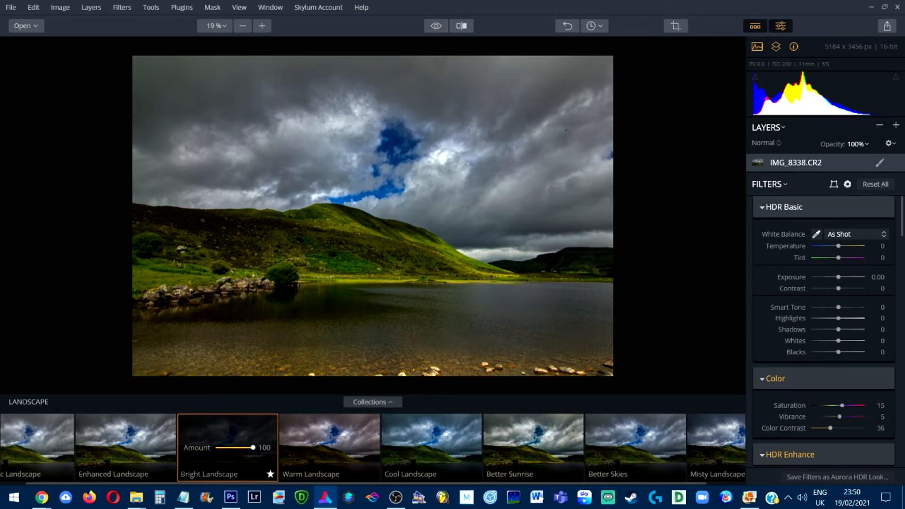
pyautogui.moveTo(253, 447); pyautogui.dragTo(226, 447)
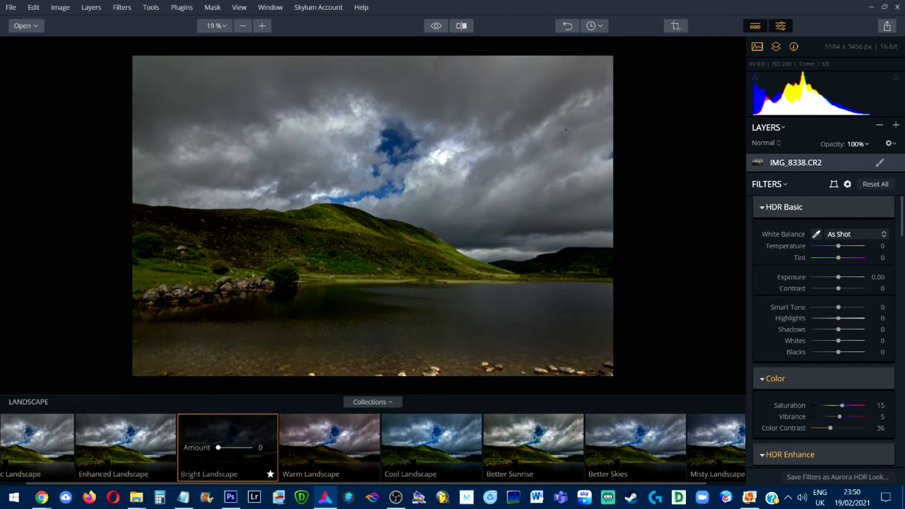
pyautogui.moveTo(226, 448); pyautogui.dragTo(254, 447)
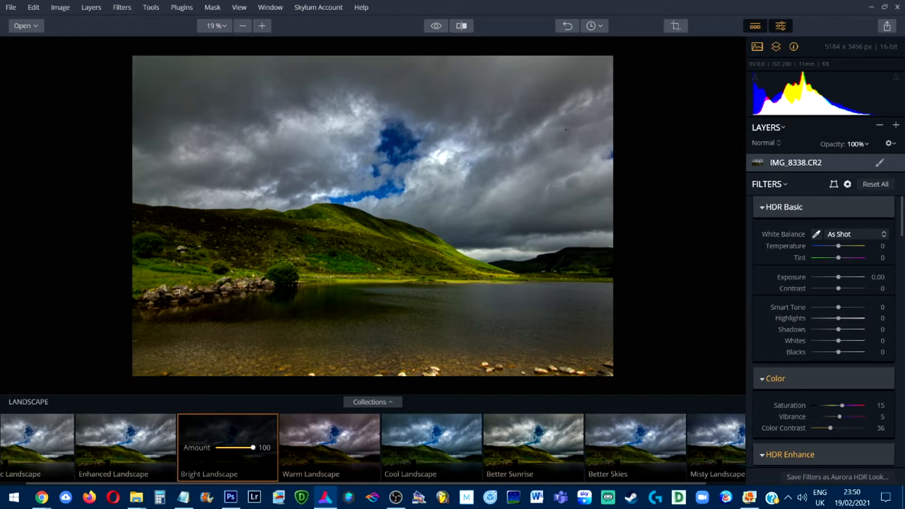
# Crop the photo at the Original aspect ratio to about 4216 x 2812 px, trimming mostly the upper sky and the right side
pyautogui.press('c')
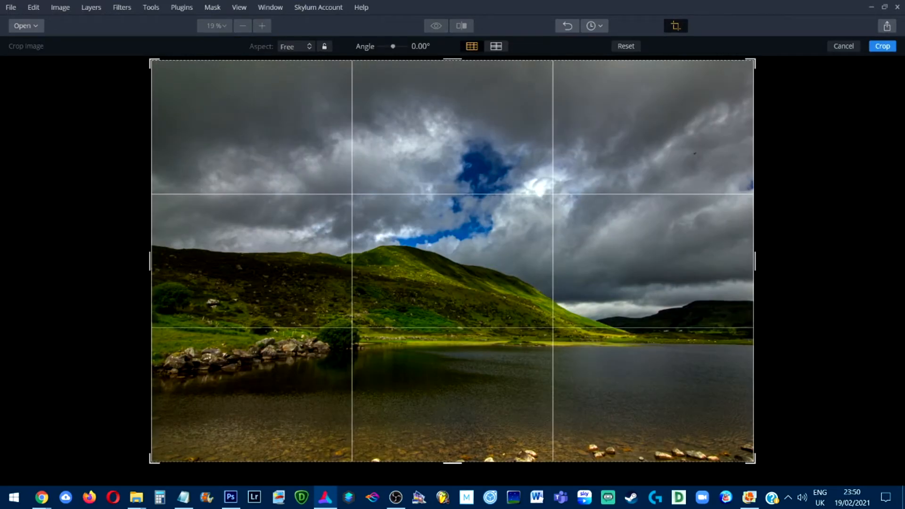
pyautogui.moveTo(754, 462); pyautogui.dragTo(742, 447)
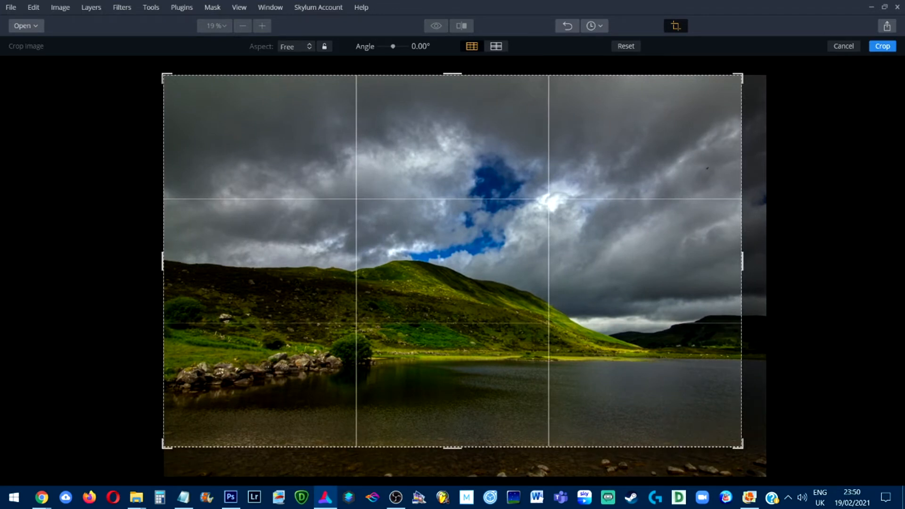
pyautogui.moveTo(742, 75); pyautogui.dragTo(737, 86)
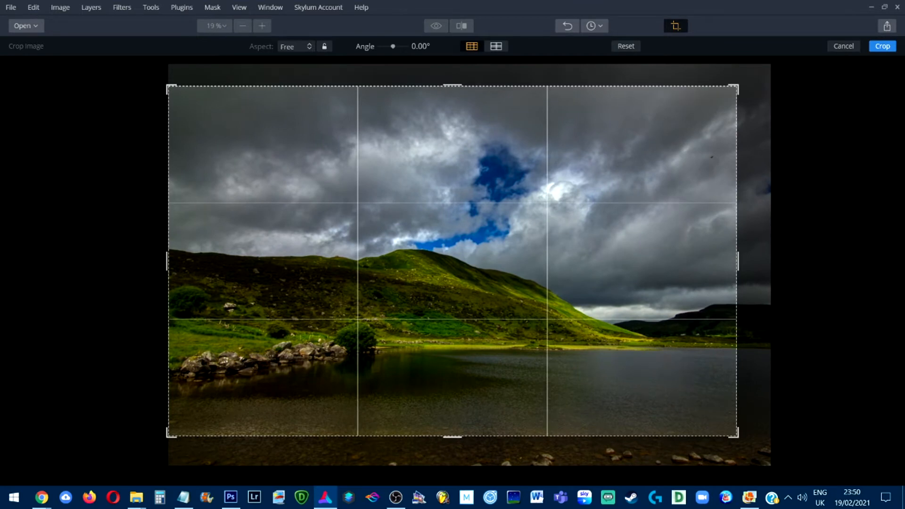
pyautogui.click(294, 46)
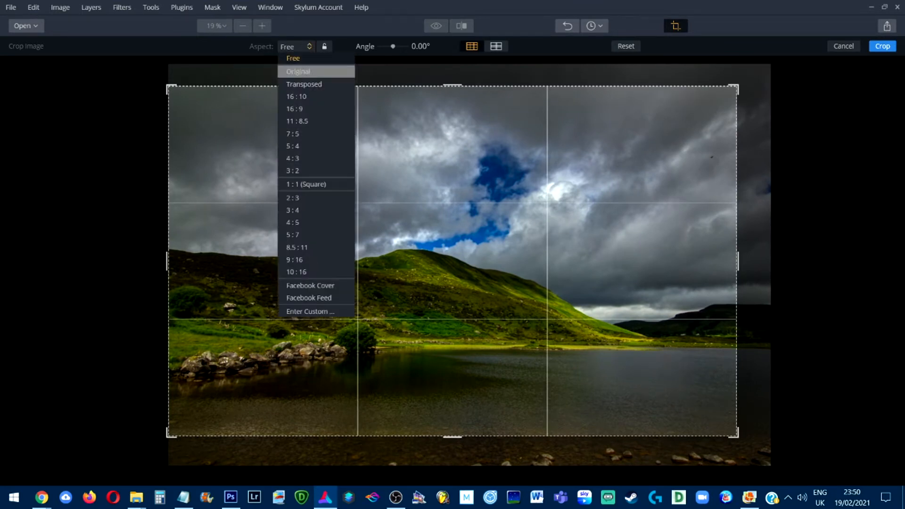
pyautogui.click(298, 71)
pyautogui.moveTo(754, 61); pyautogui.dragTo(710, 89)
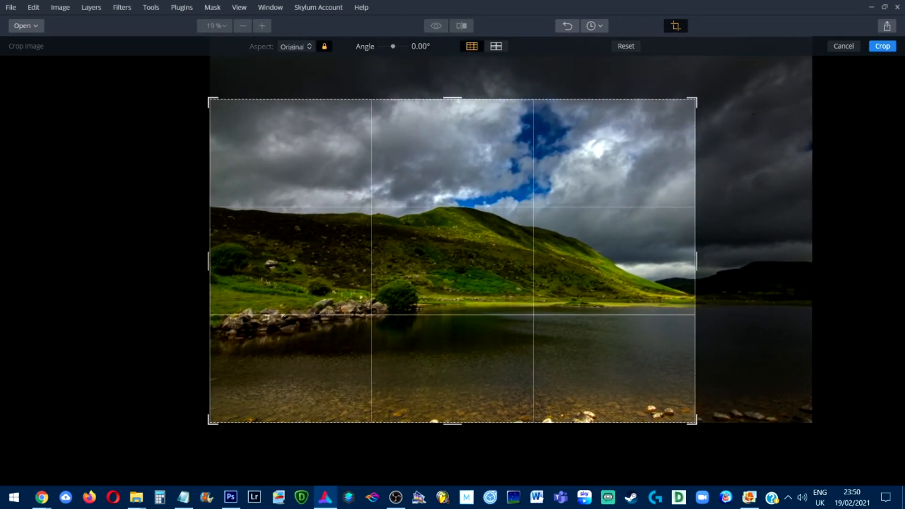
pyautogui.moveTo(453, 260); pyautogui.dragTo(422, 274)
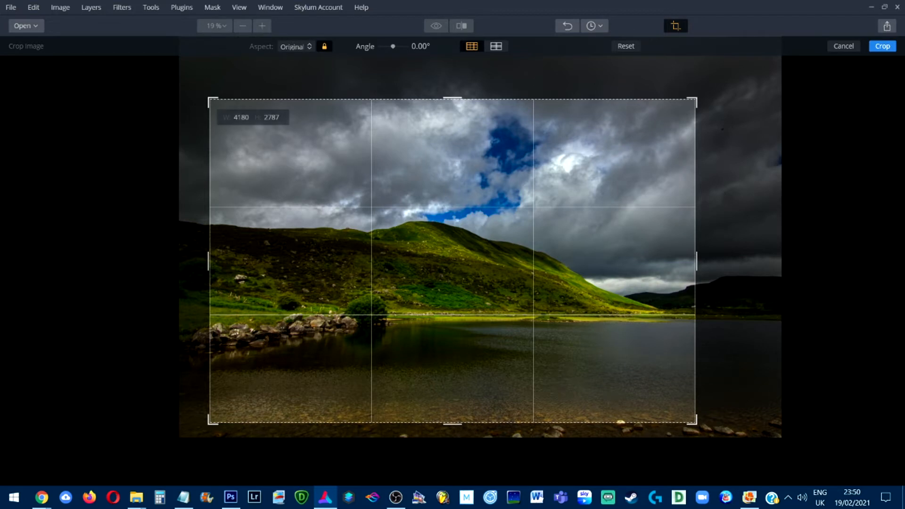
pyautogui.moveTo(209, 99); pyautogui.dragTo(207, 97)
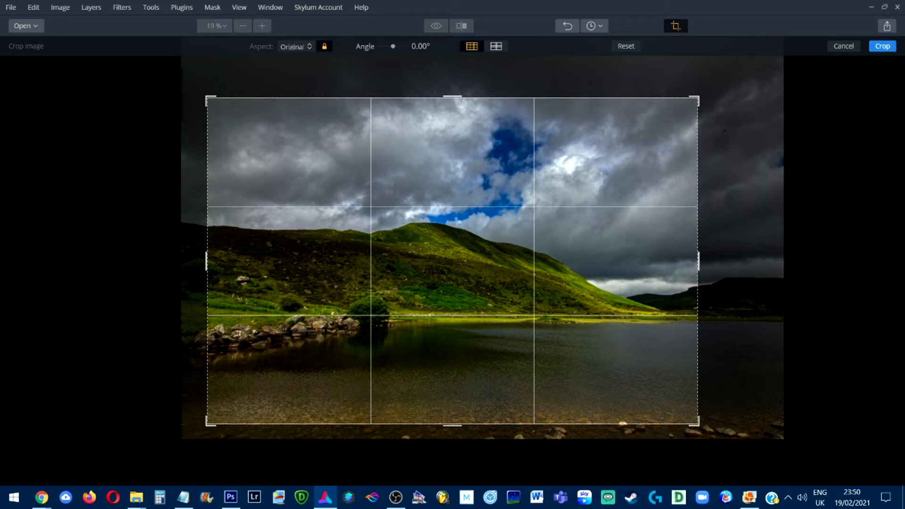
pyautogui.click(883, 46)
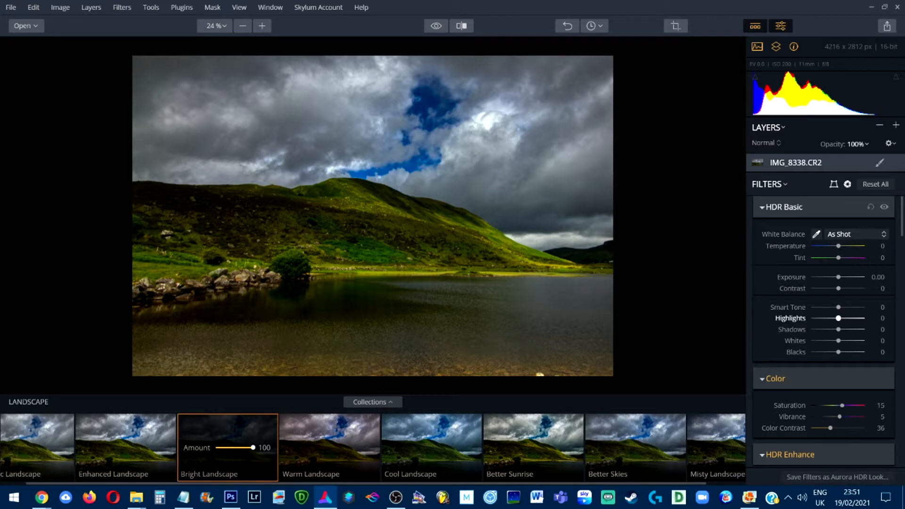
# Set the HDR Basic Highlights to -50 and Shadows to 50
pyautogui.moveTo(838, 318); pyautogui.dragTo(826, 318)
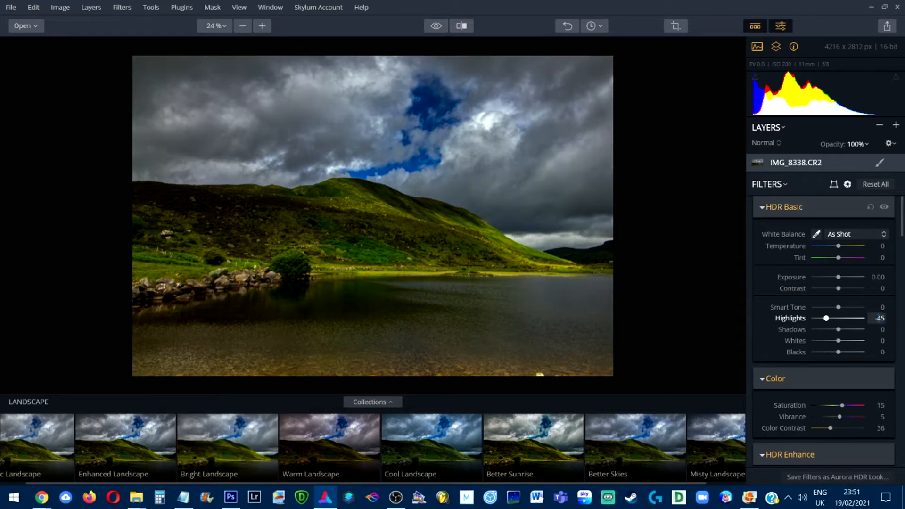
pyautogui.write('50')
pyautogui.press('Tab')
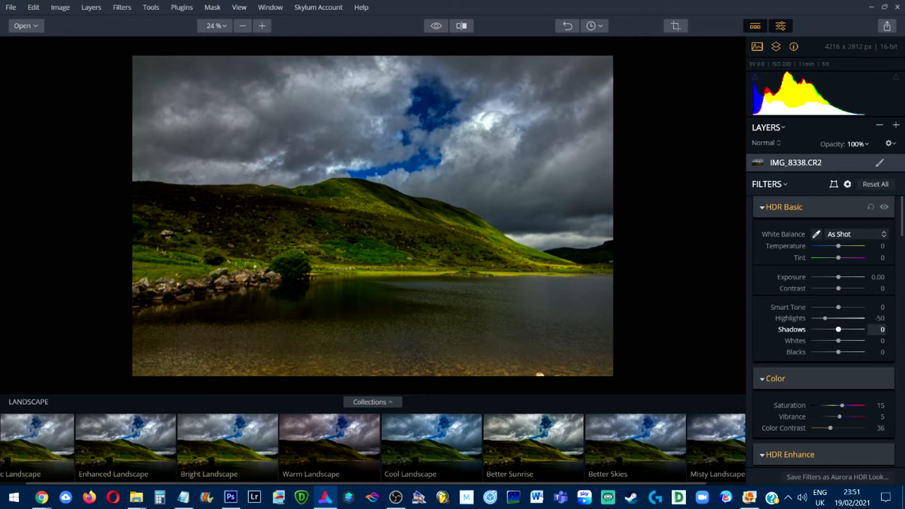
pyautogui.write('5')
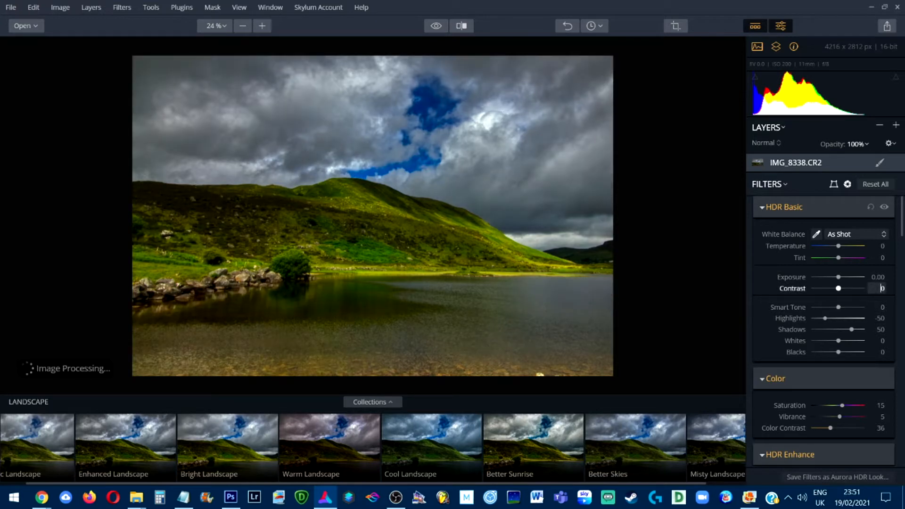
# Set the HDR Basic Contrast to 20 and Blacks to 10
pyautogui.write('2')
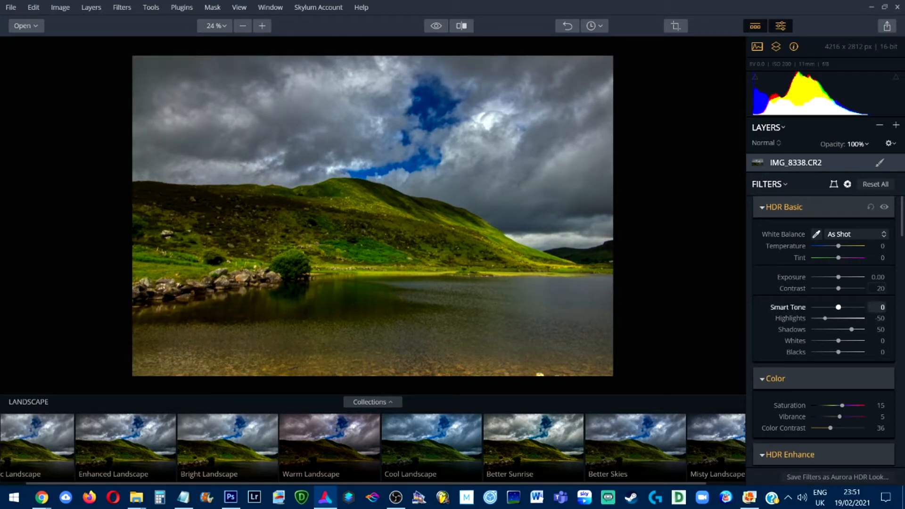
pyautogui.click(881, 352)
pyautogui.doubleClick(882, 352)
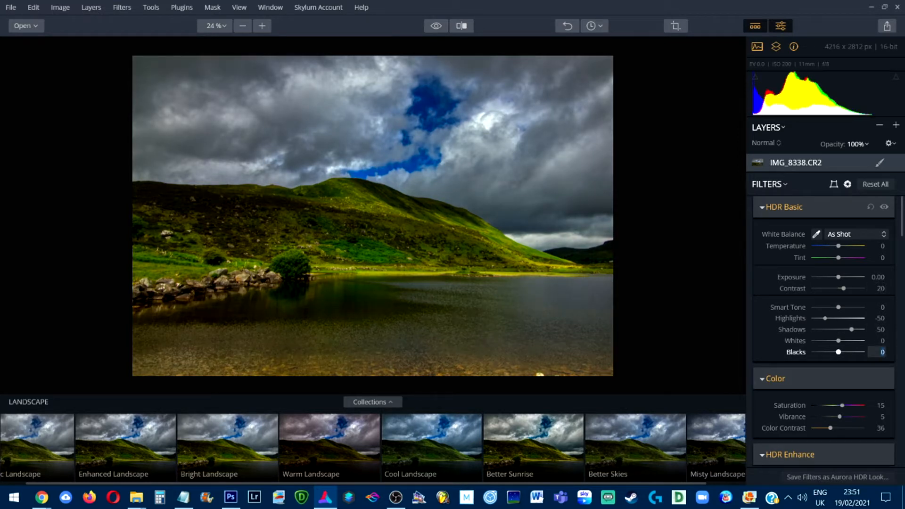
pyautogui.write('10')
pyautogui.hotkey('shift', 'Tab')
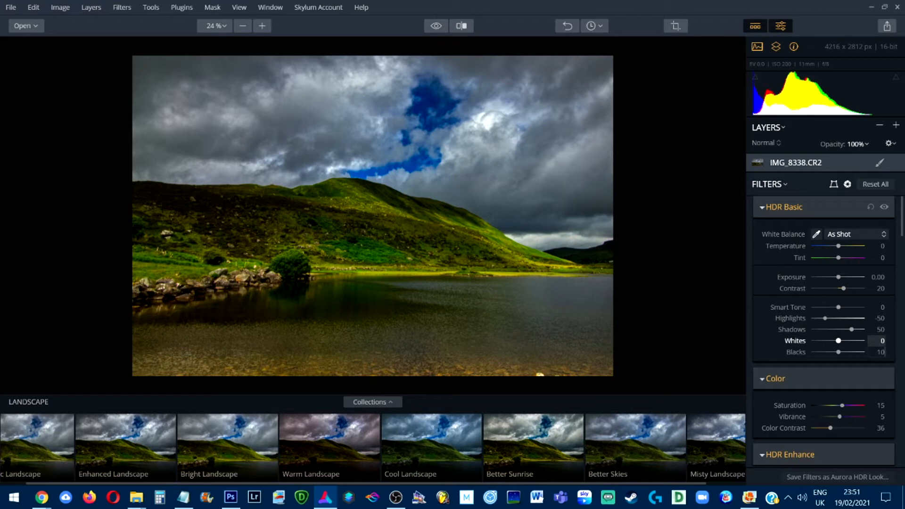
pyautogui.press('Tab')
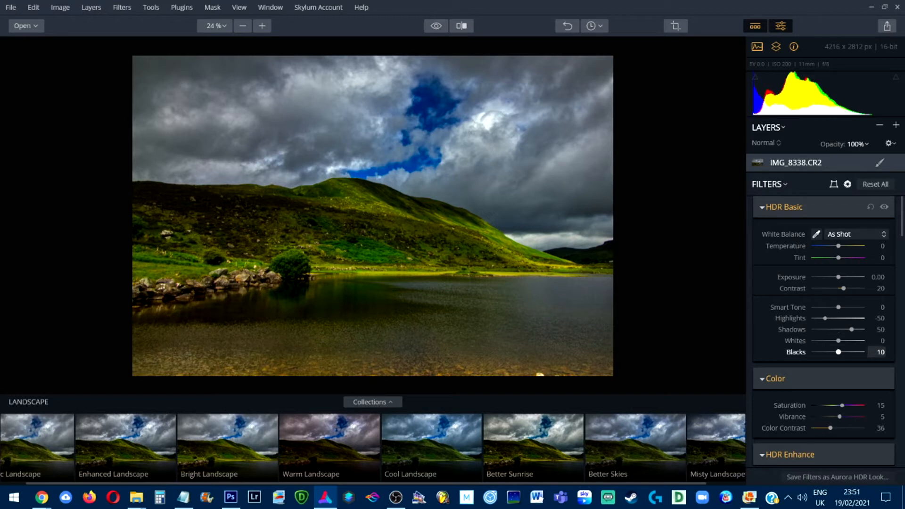
pyautogui.press('Return')
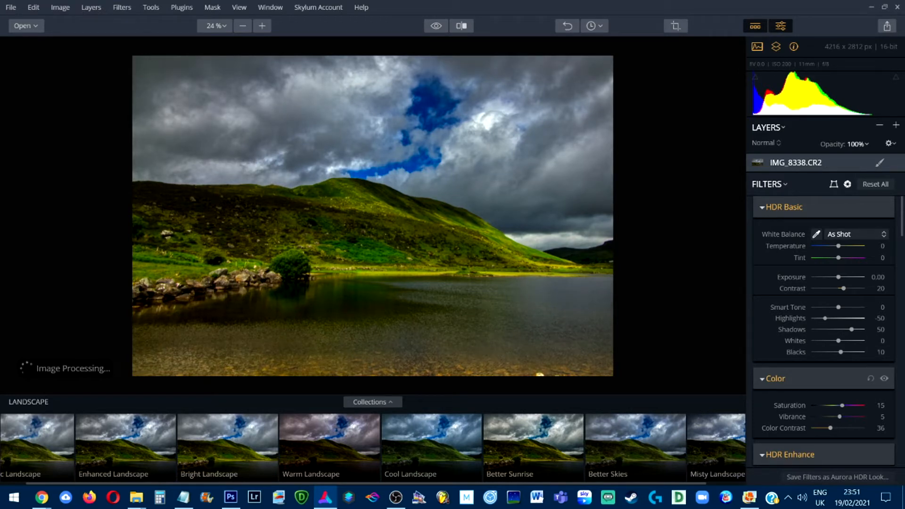
# Set the Saturation in the Color filter to 5
pyautogui.press('Tab')
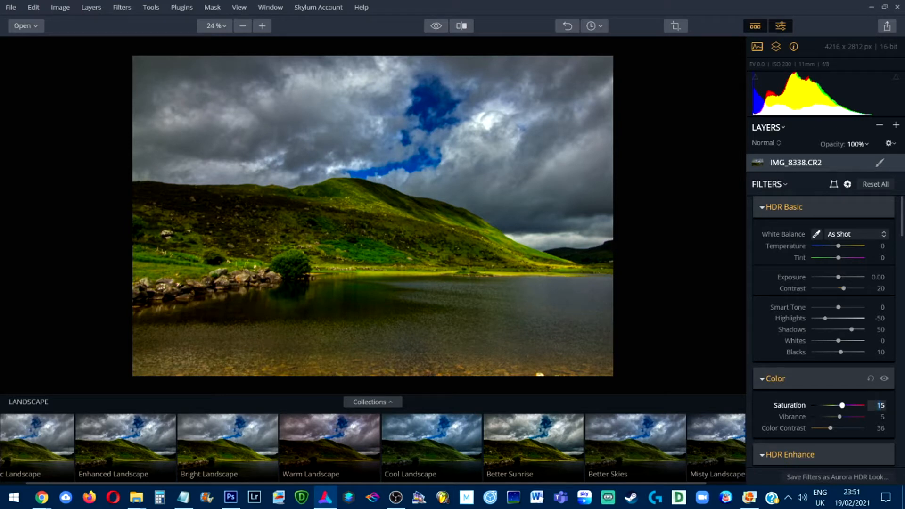
pyautogui.press('Delete')
pyautogui.press('Return')
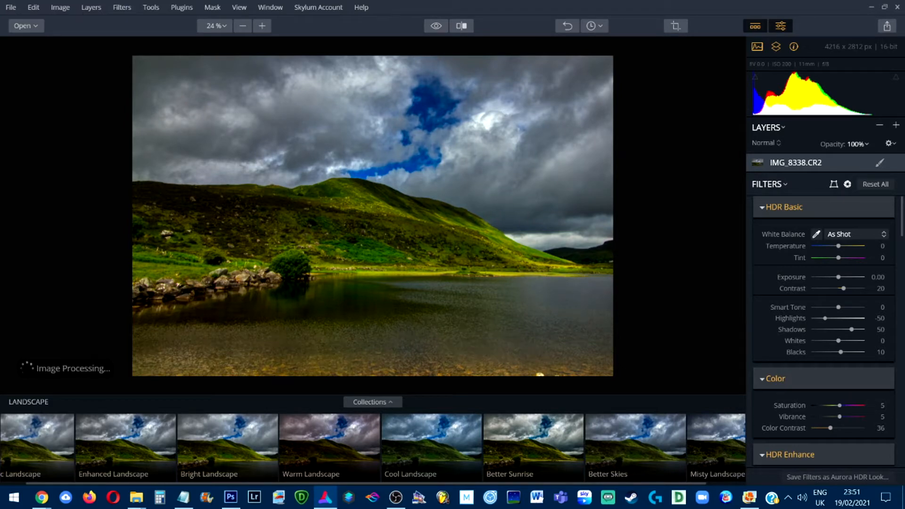
# Try an HDR Microstructure amount of 52 in the HDR Enhance filter, and undo the change
pyautogui.scroll(-5, 824, 354)
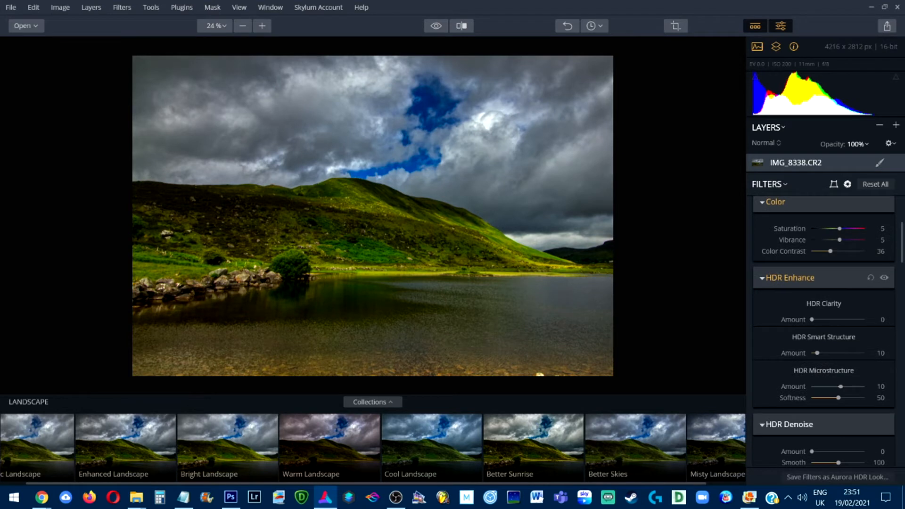
pyautogui.scroll(-1, 802, 302)
pyautogui.scroll(-1, 802, 283)
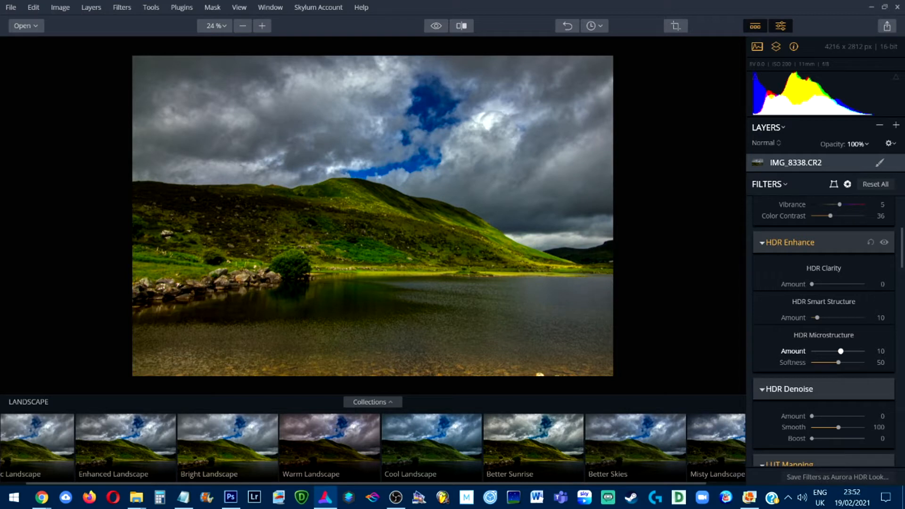
pyautogui.moveTo(841, 351); pyautogui.dragTo(853, 351)
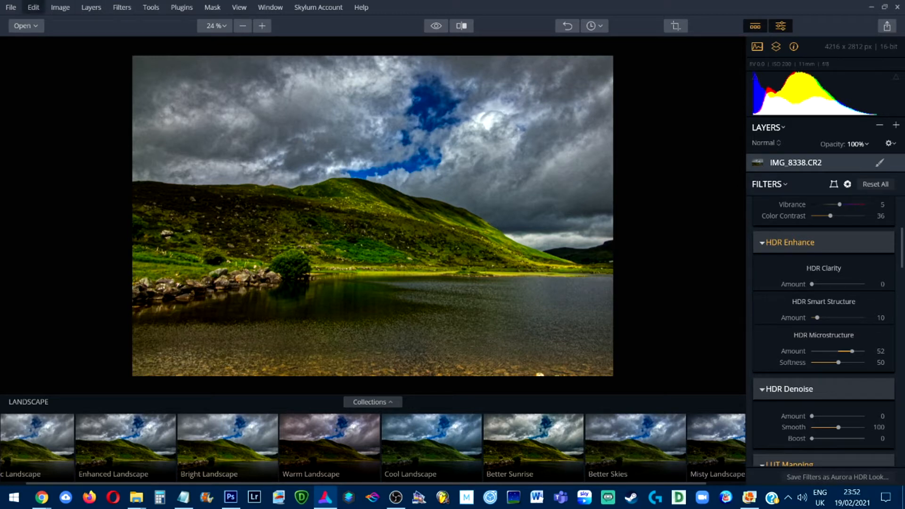
pyautogui.hotkey('ctrl', 'z')
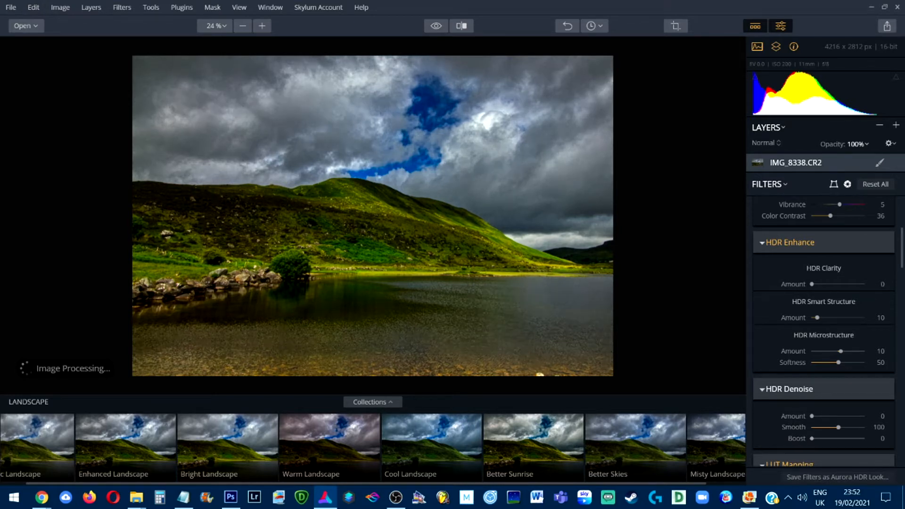
# Look through the LUT Mapping, Image Radiance and Polarizing Filter settings that follow the HDR Enhance filter
pyautogui.scroll(-2, 822, 358)
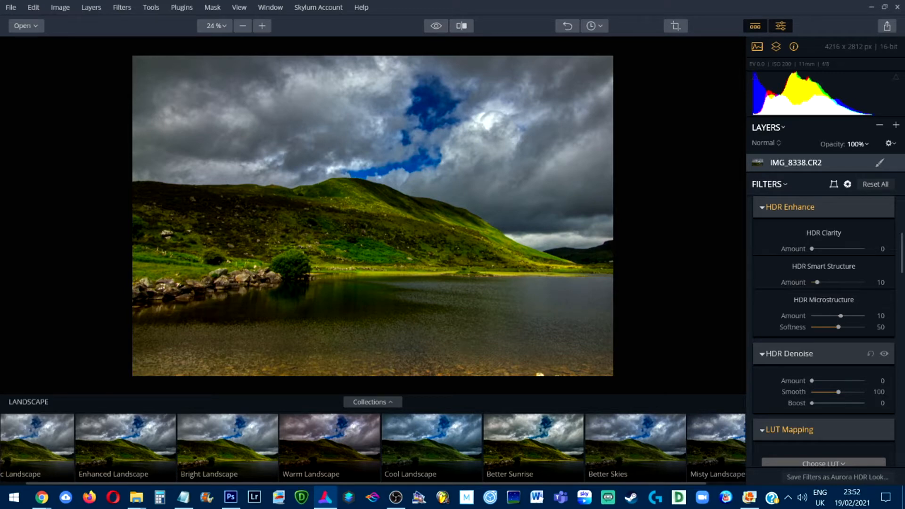
pyautogui.scroll(-5, 825, 358)
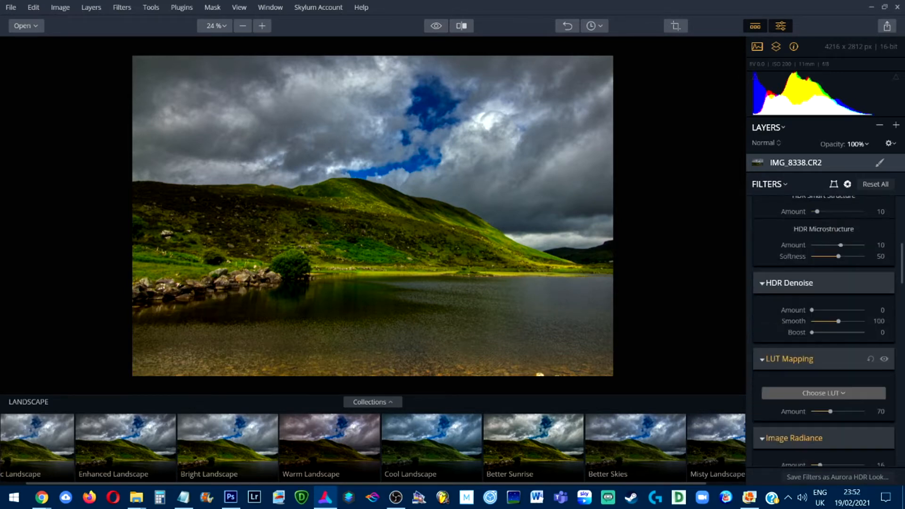
pyautogui.scroll(-3, 825, 330)
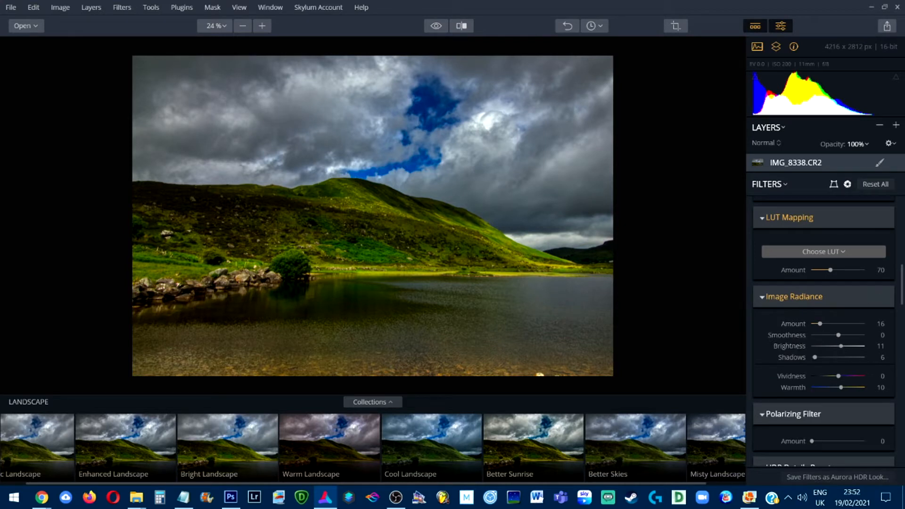
pyautogui.scroll(-5, 818, 330)
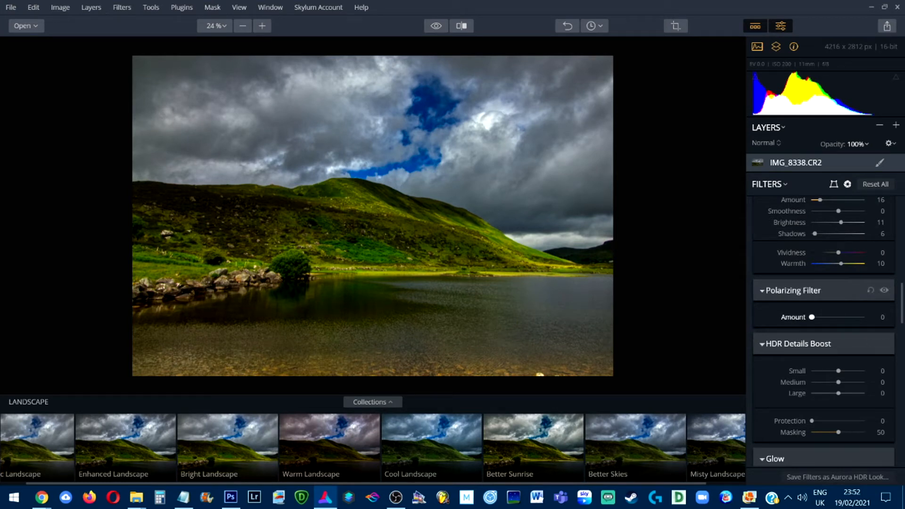
pyautogui.scroll(-1, 824, 331)
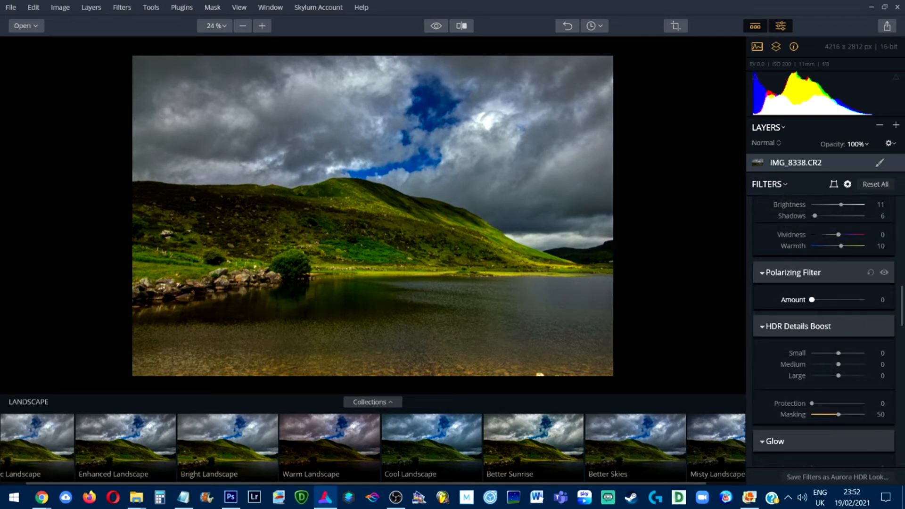
pyautogui.moveTo(811, 300)
pyautogui.mouseDown()
pyautogui.moveTo(848, 300)
pyautogui.moveTo(812, 299)
pyautogui.mouseUp()
# Try HDR Details Boost with Medium at 45 and Large at 44, compare the image with the filter off, and reset it
pyautogui.scroll(-1, 839, 329)
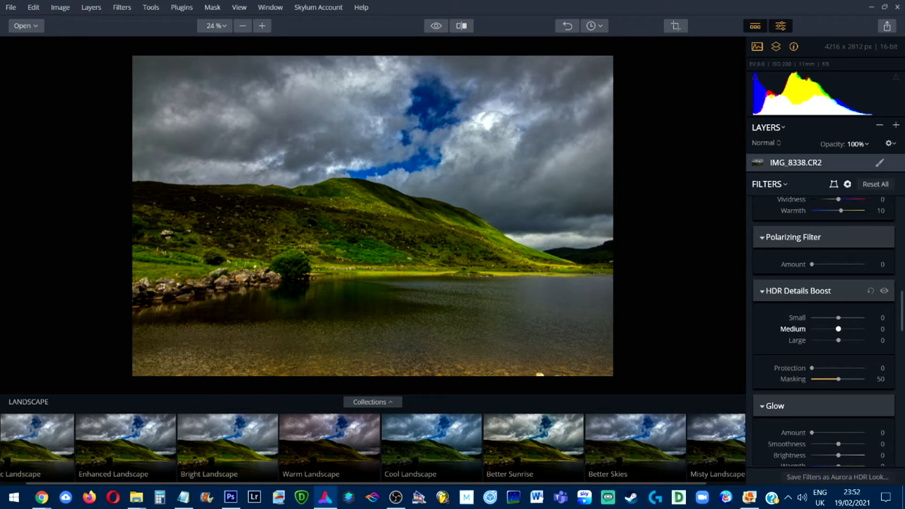
pyautogui.moveTo(838, 328)
pyautogui.mouseDown()
pyautogui.moveTo(850, 329)
pyautogui.moveTo(850, 341)
pyautogui.mouseUp()
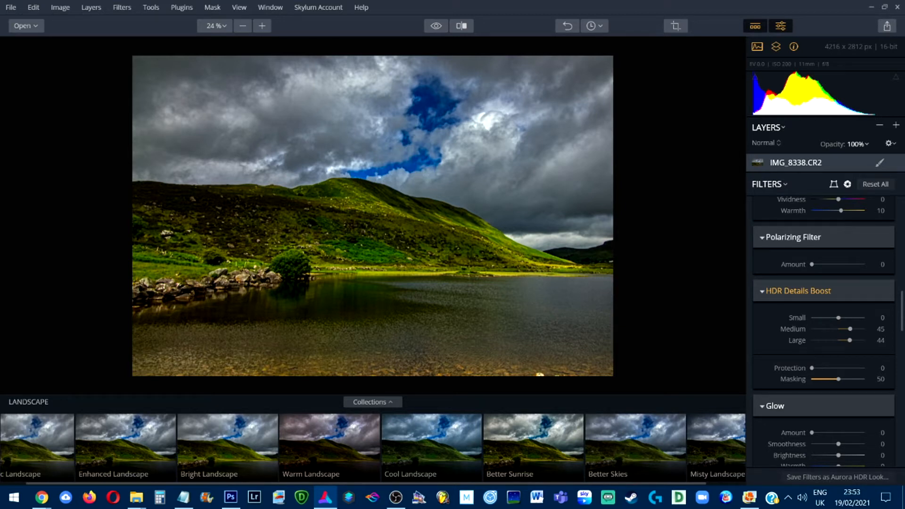
pyautogui.click(262, 26)
pyautogui.click(262, 26)
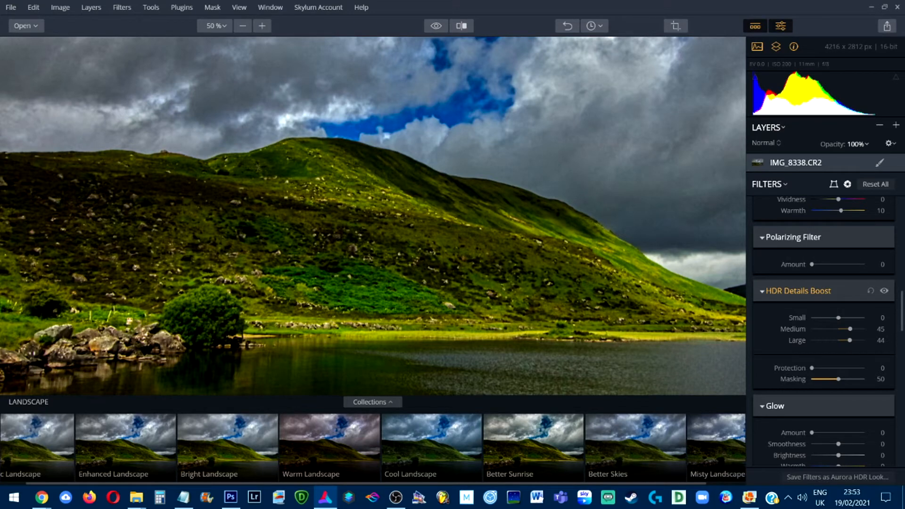
pyautogui.click(885, 291)
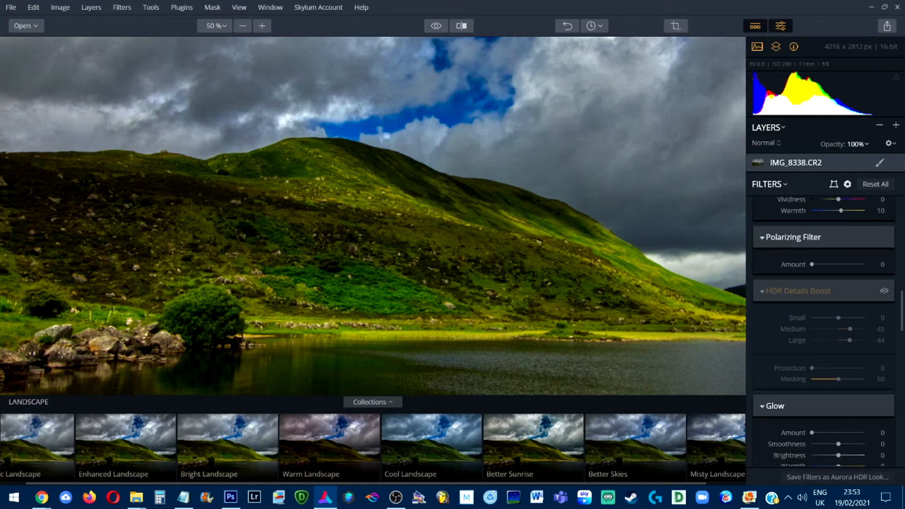
pyautogui.click(884, 291)
pyautogui.click(871, 291)
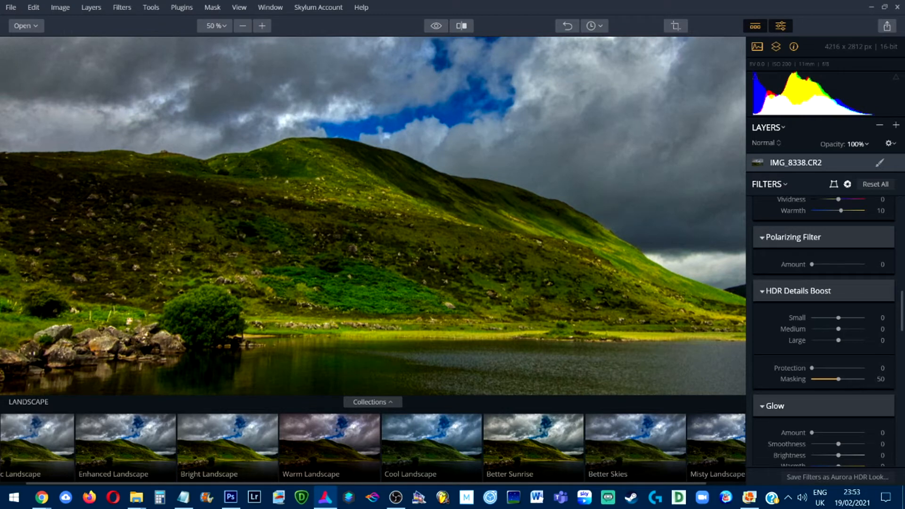
pyautogui.click(242, 25)
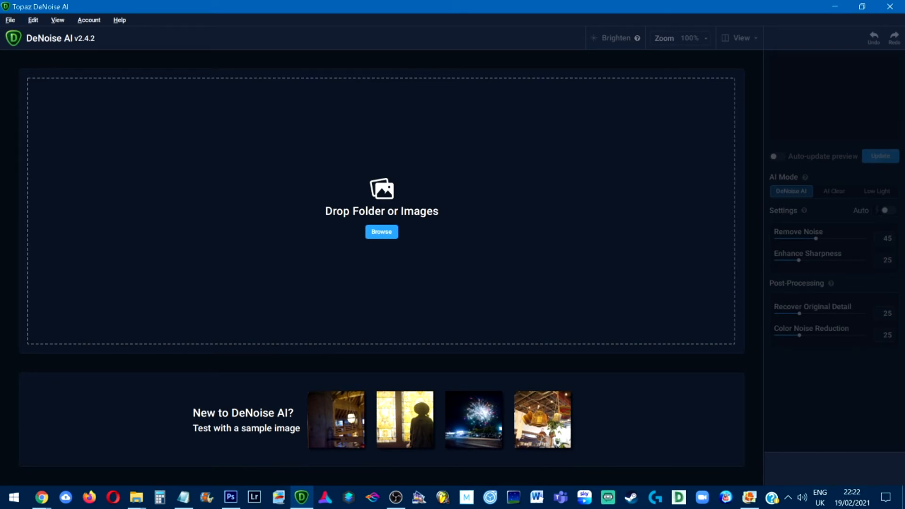
# In Topaz DeNoise AI, open the image IMG_8338_HDR.jpg from the AURORA HDR pictures folder
pyautogui.click(382, 231)
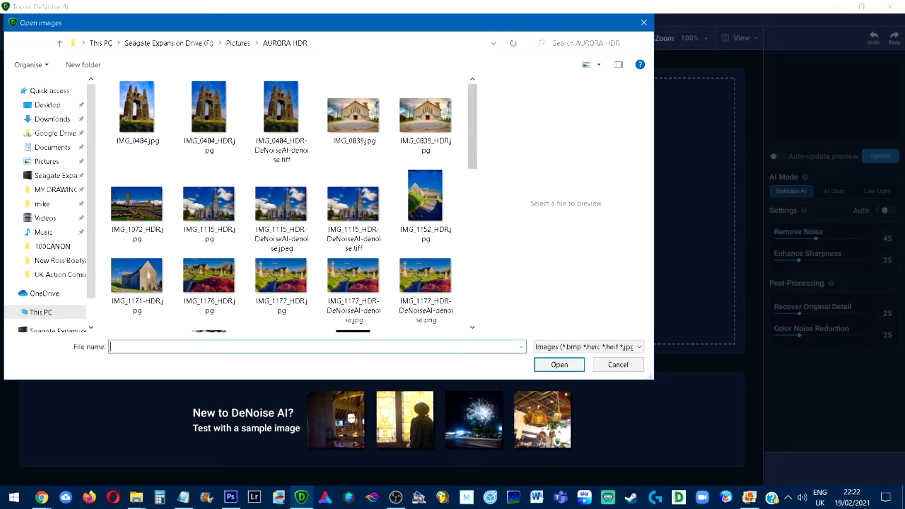
pyautogui.scroll(-5, 283, 203)
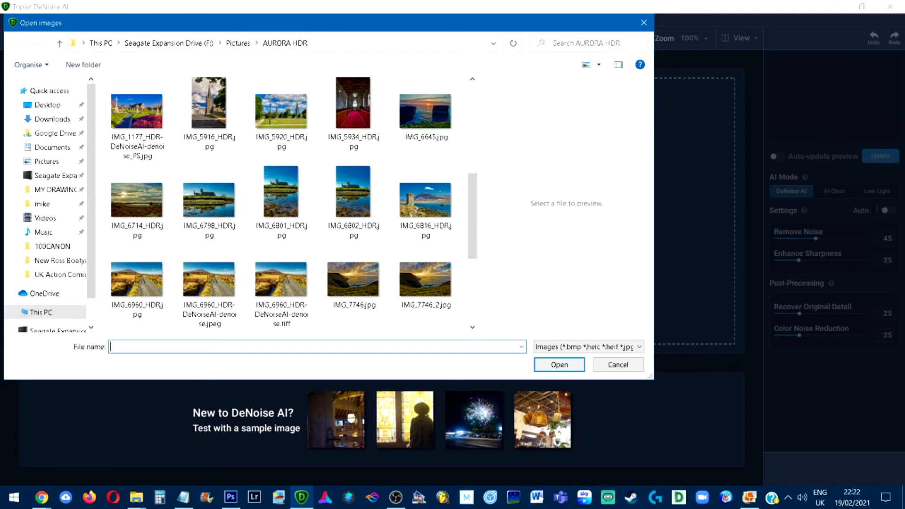
pyautogui.scroll(-3, 283, 203)
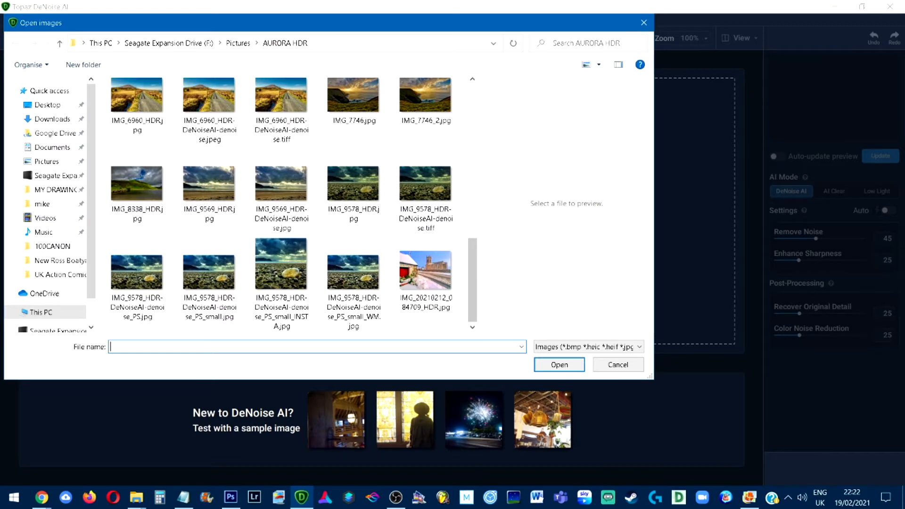
pyautogui.scroll(3, 283, 202)
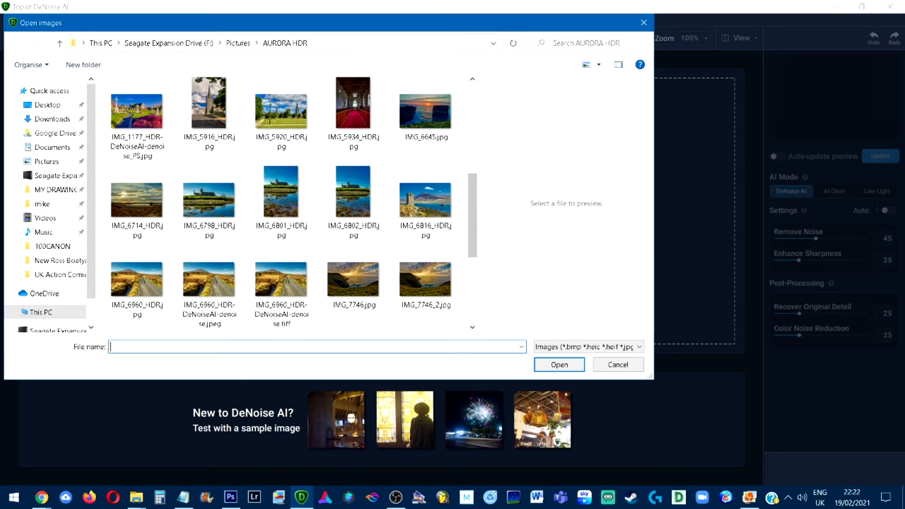
pyautogui.scroll(5, 283, 202)
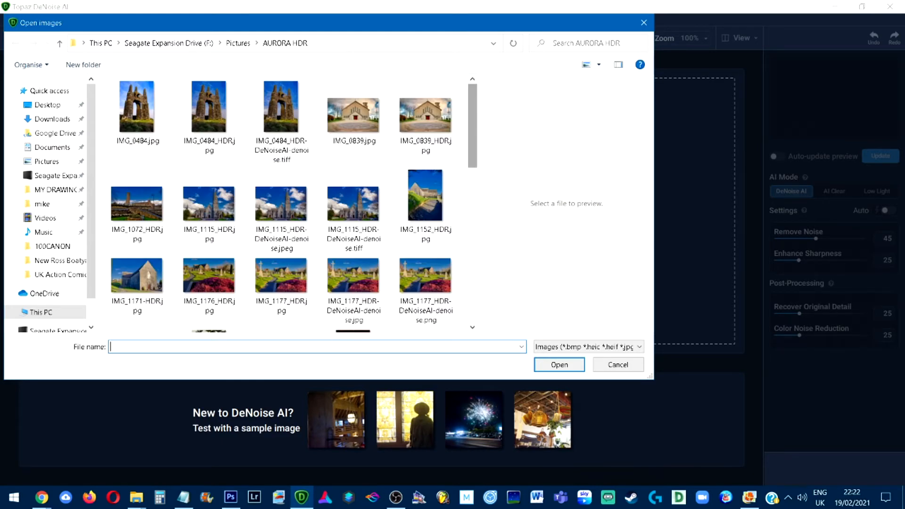
pyautogui.scroll(-3, 294, 203)
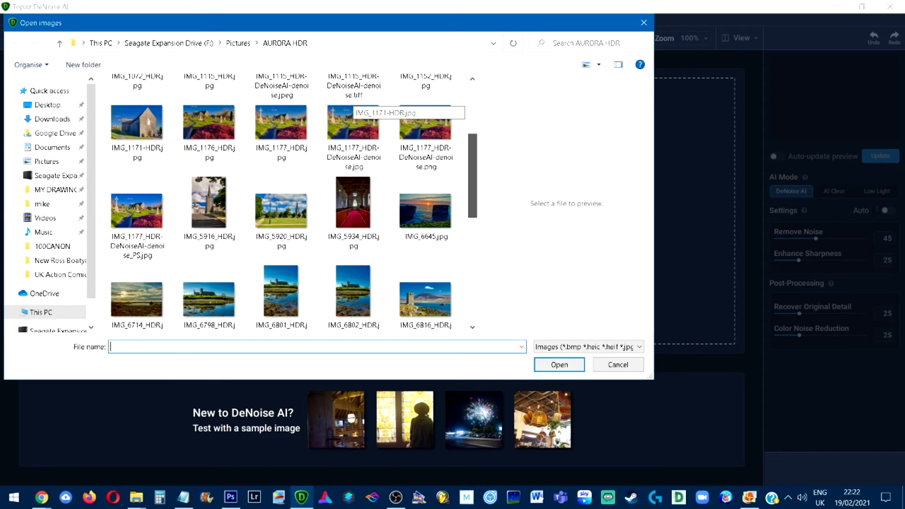
pyautogui.scroll(-4, 294, 204)
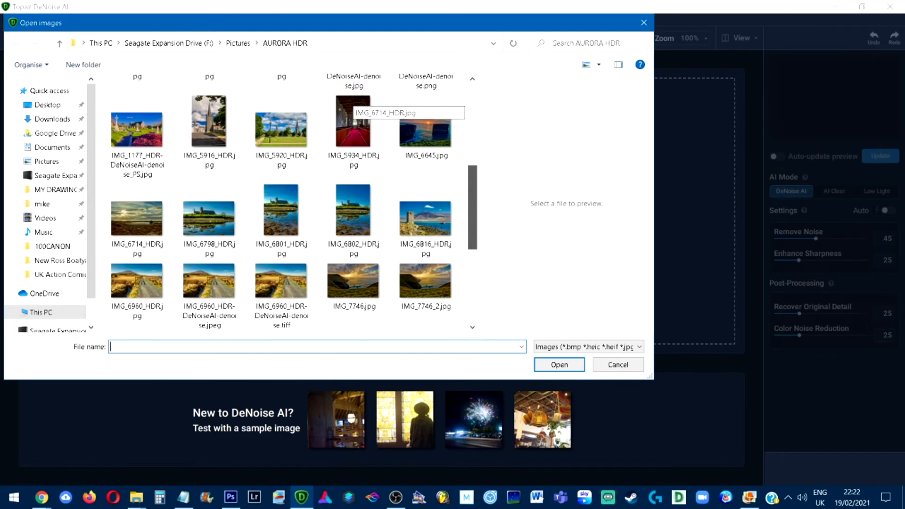
pyautogui.scroll(-3, 354, 100)
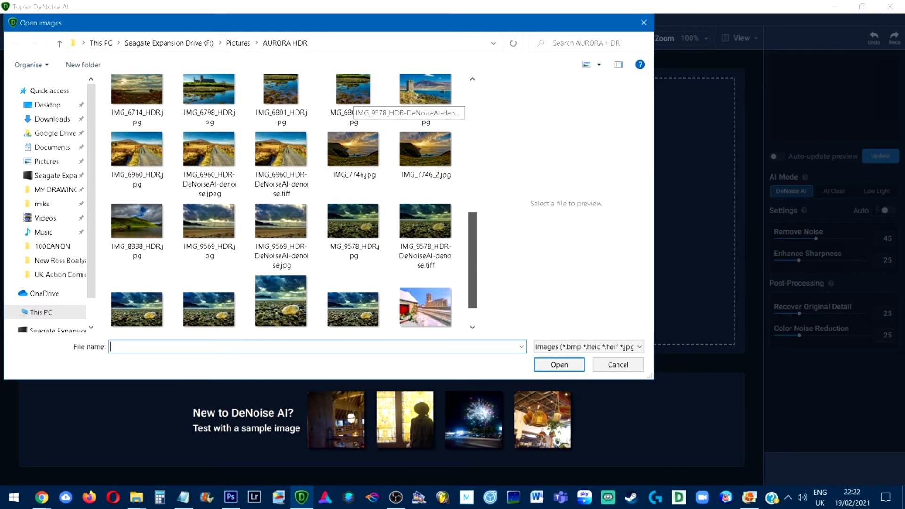
pyautogui.scroll(-2, 355, 100)
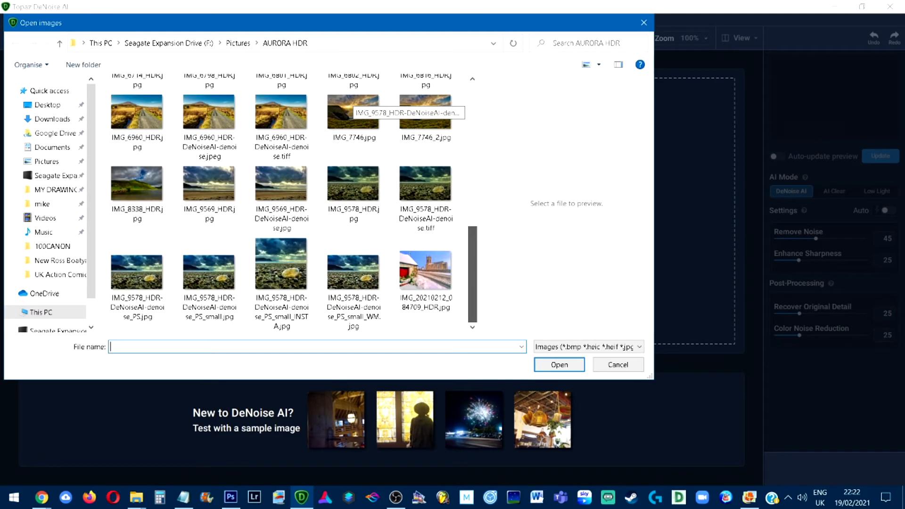
pyautogui.click(137, 188)
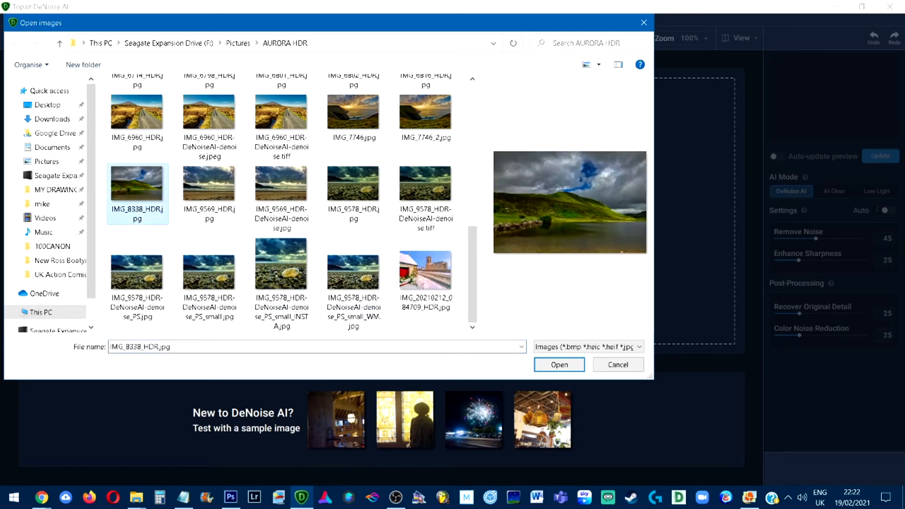
pyautogui.click(559, 365)
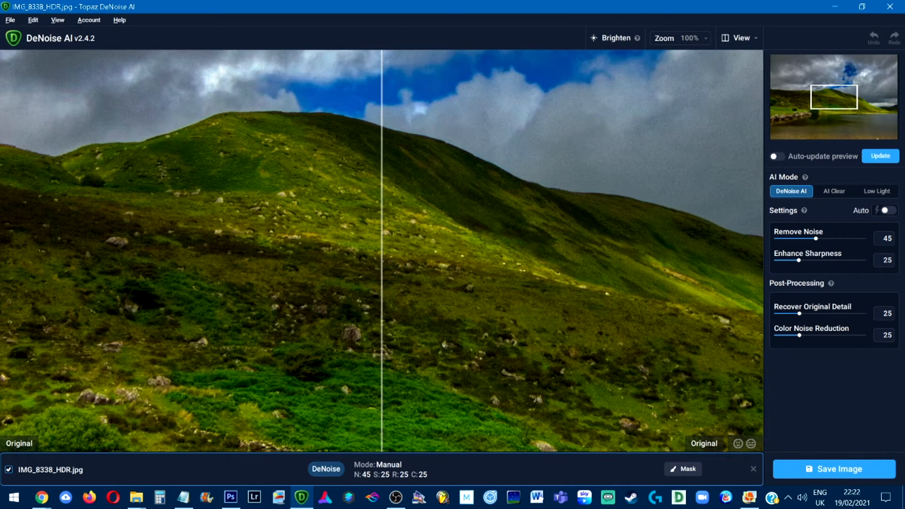
# Generate a DeNoise AI preview of the shoreline rocks and bush, and compare it with the original
pyautogui.moveTo(834, 97); pyautogui.dragTo(868, 105)
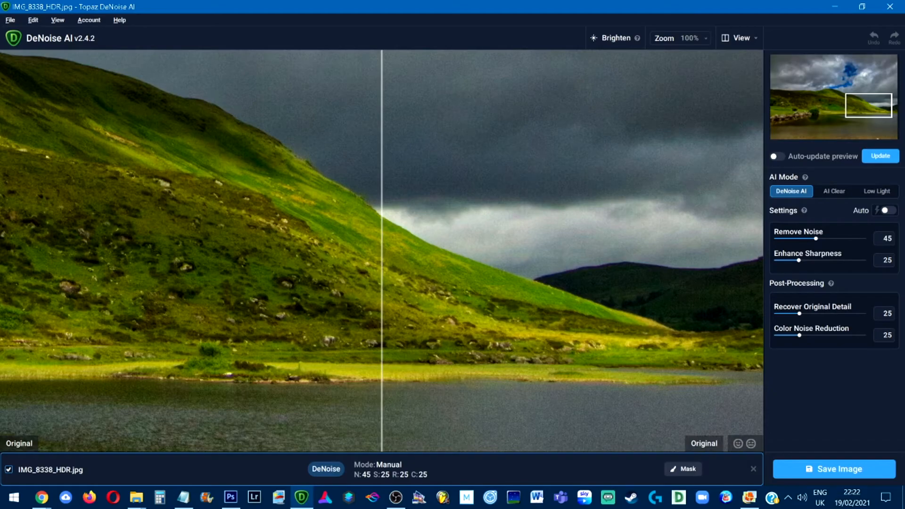
pyautogui.moveTo(869, 106); pyautogui.dragTo(814, 106)
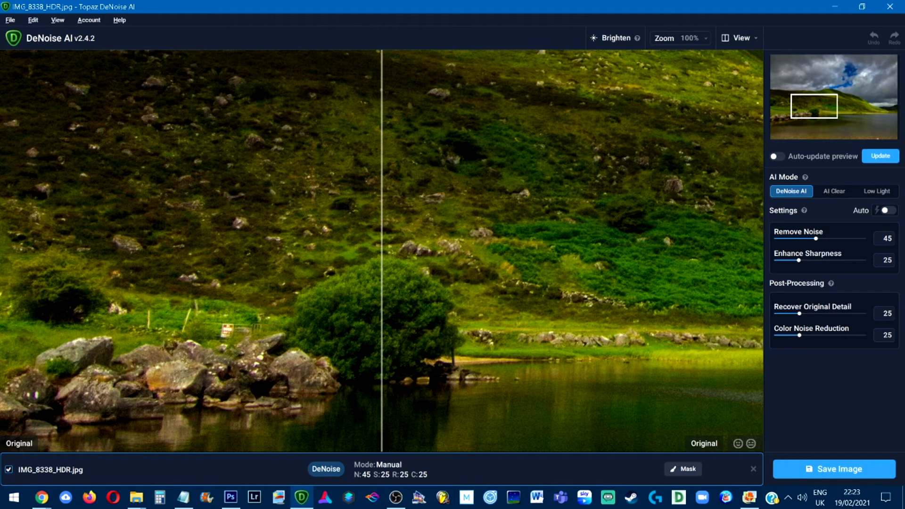
pyautogui.click(881, 157)
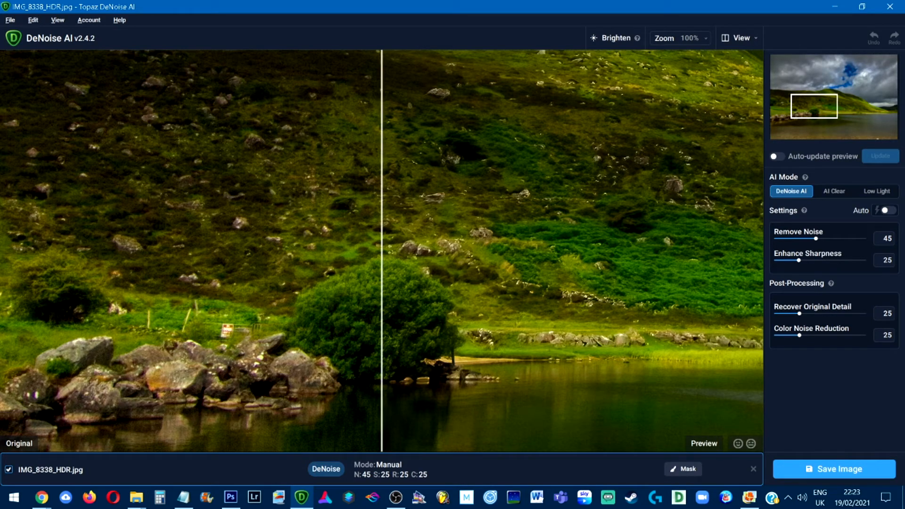
pyautogui.moveTo(381, 249); pyautogui.dragTo(151, 250)
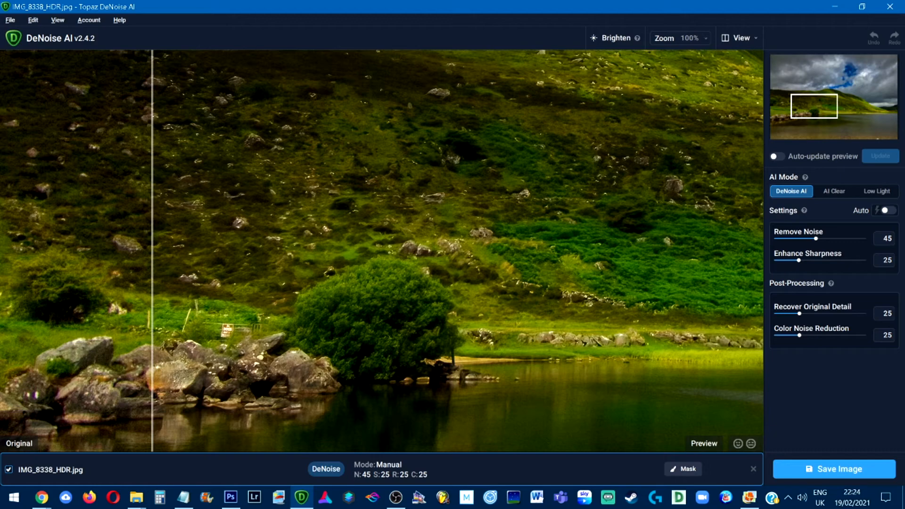
# Generate a denoised preview of the distant dark hill and sky beyond the hillside, and compare it with the original
pyautogui.moveTo(814, 106); pyautogui.dragTo(874, 106)
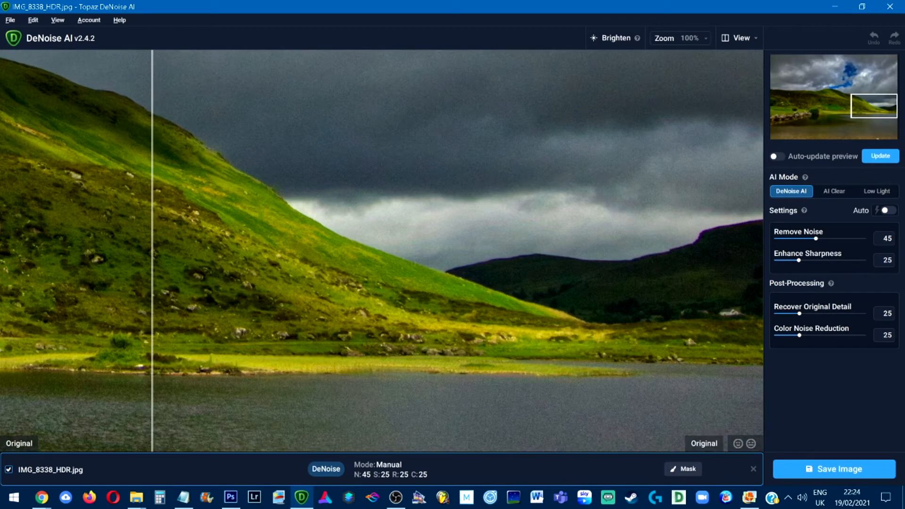
pyautogui.moveTo(152, 251); pyautogui.dragTo(681, 251)
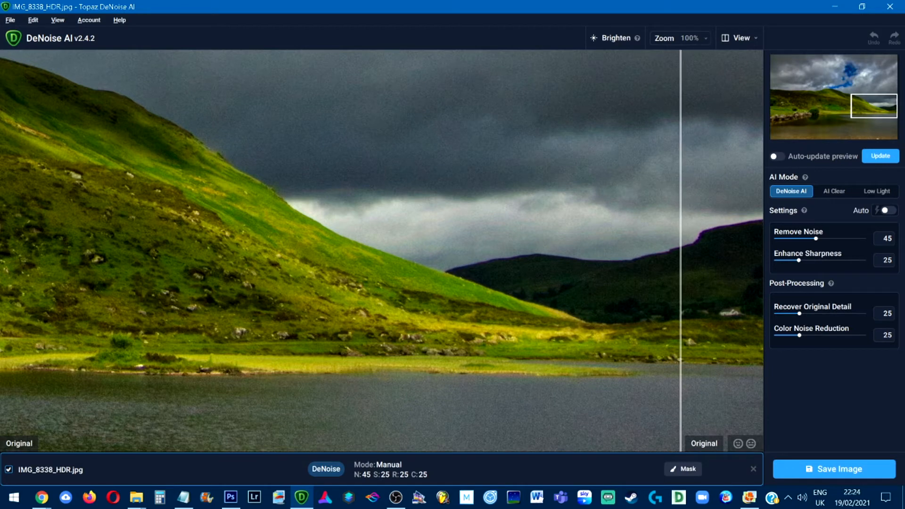
pyautogui.click(880, 156)
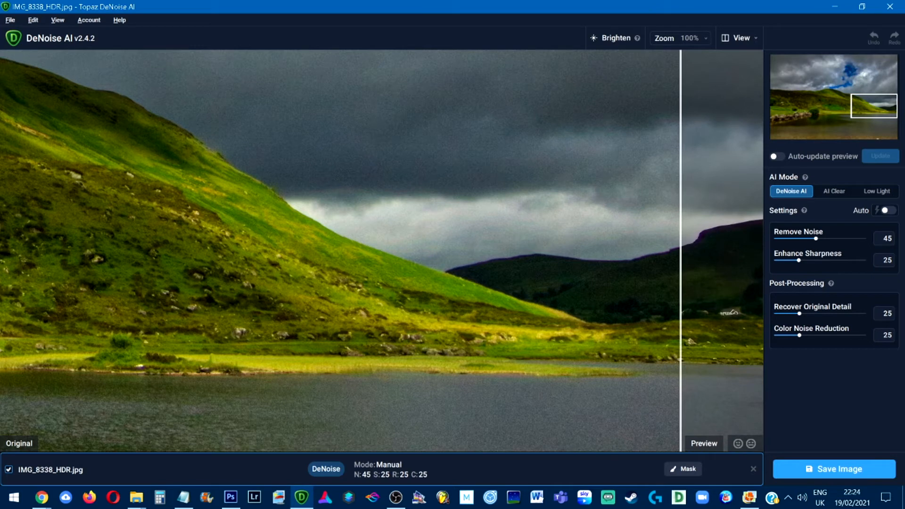
pyautogui.moveTo(681, 251); pyautogui.dragTo(53, 251)
# Set the preview zoom to 50% to inspect a larger part of the landscape
pyautogui.click(680, 38)
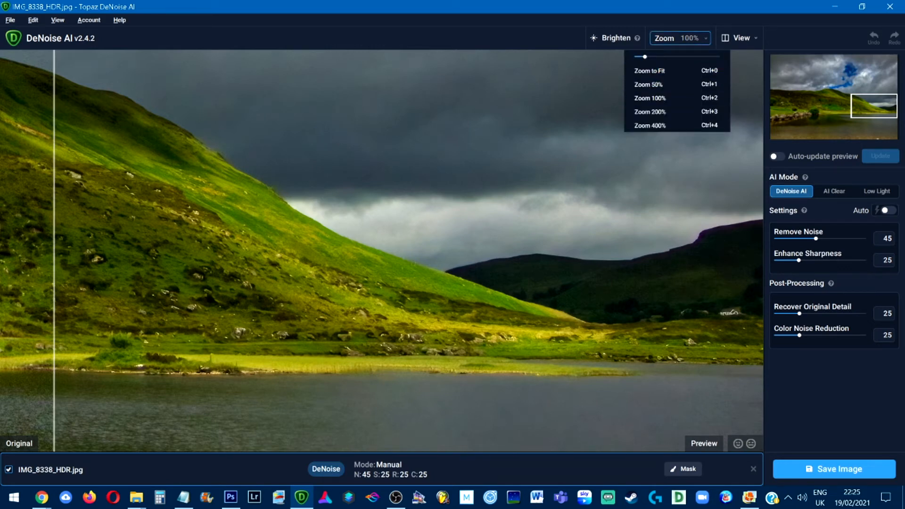
pyautogui.moveTo(645, 57)
pyautogui.mouseDown()
pyautogui.moveTo(653, 56)
pyautogui.moveTo(639, 57)
pyautogui.mouseUp()
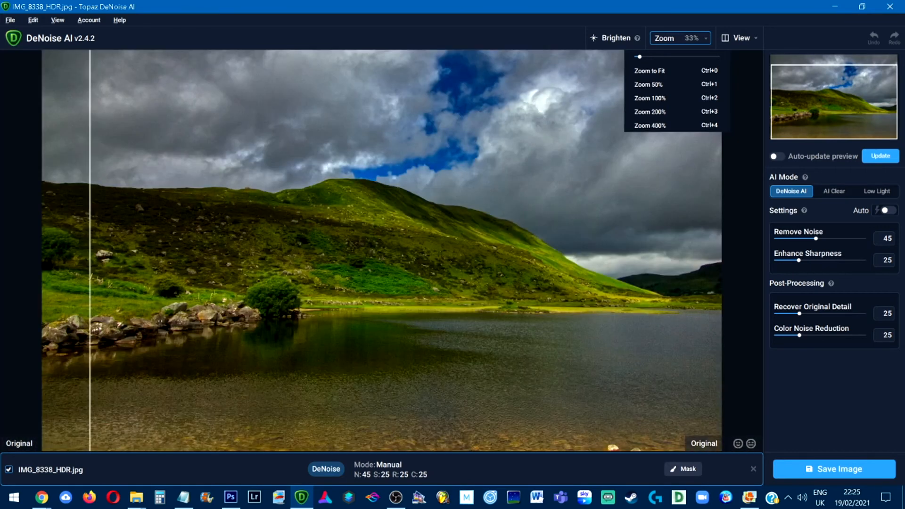
pyautogui.click(692, 38)
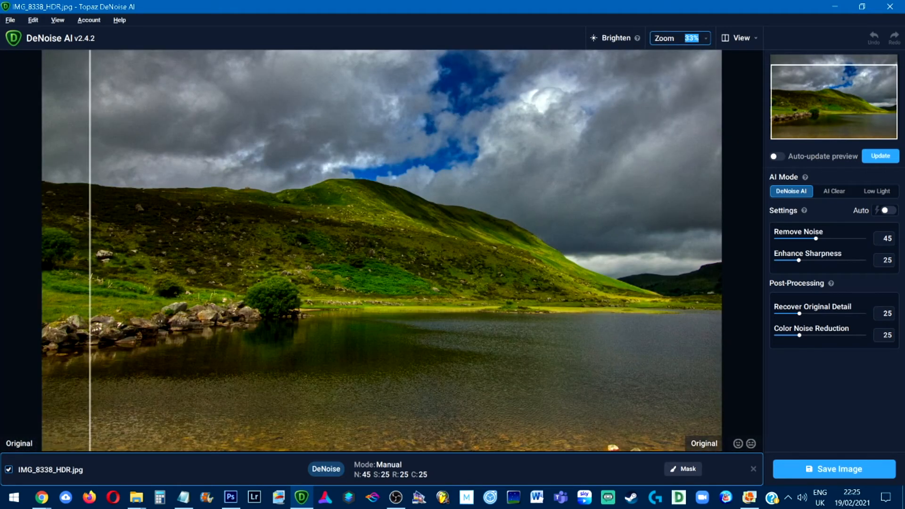
pyautogui.write('50')
pyautogui.press('Return')
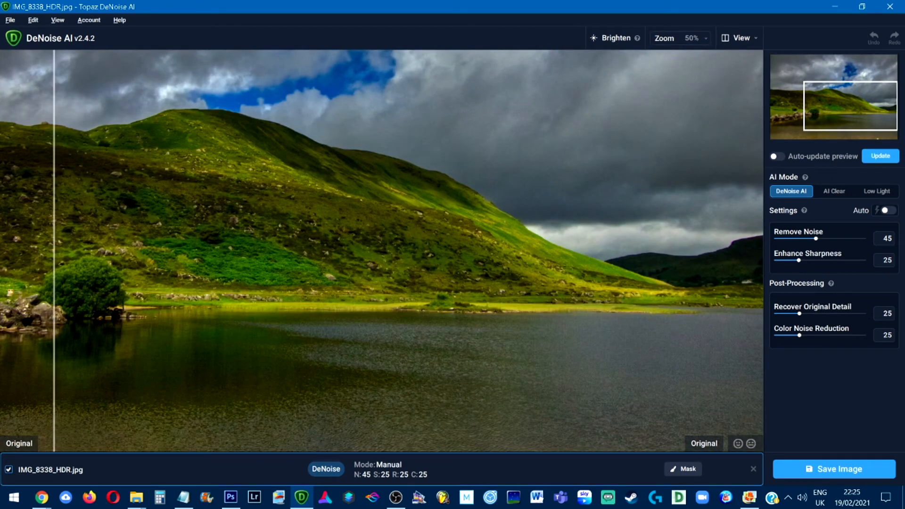
# Frame the hill, shoreline bush and lake, place the comparison divider over the far hillside, and update the denoised preview
pyautogui.moveTo(851, 106); pyautogui.dragTo(829, 105)
pyautogui.moveTo(54, 250); pyautogui.dragTo(694, 251)
pyautogui.moveTo(829, 104); pyautogui.dragTo(831, 105)
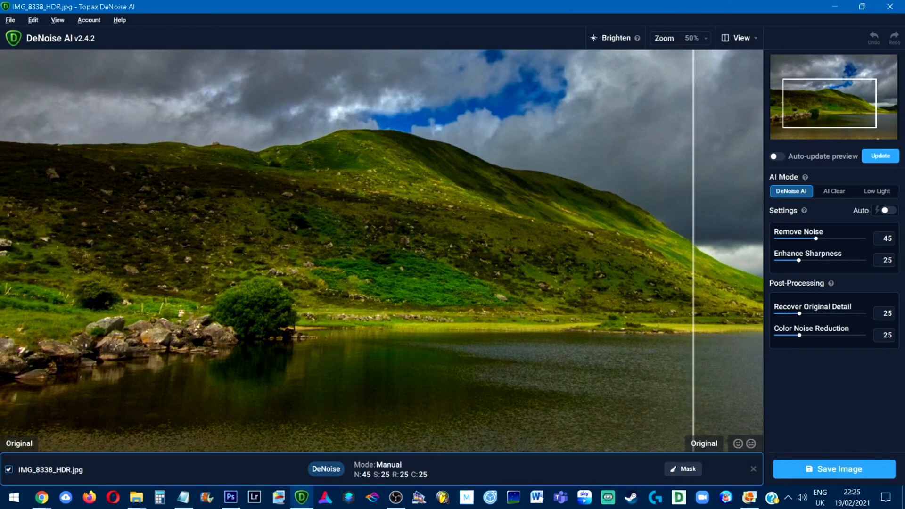
pyautogui.click(880, 156)
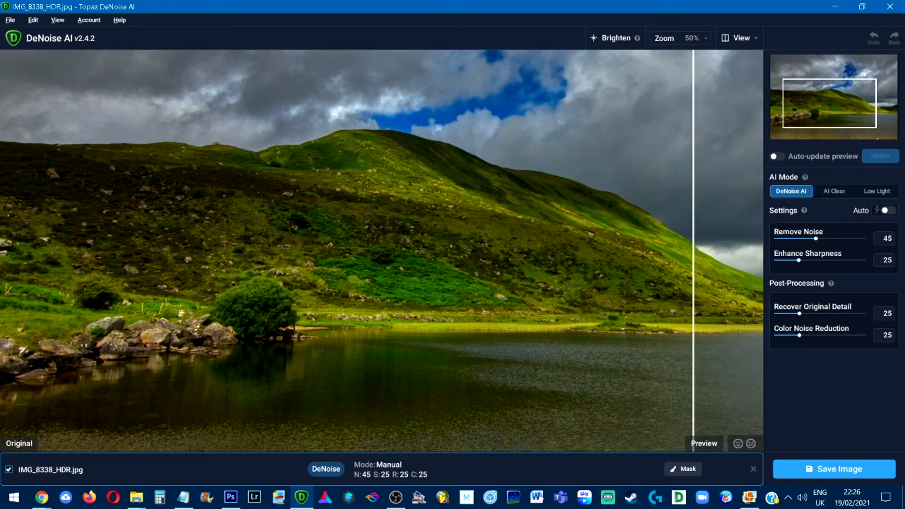
# Reveal the denoised preview across the whole frame and save the image as PNG named IMG_8338_HDR-DeNoiseAI in the source directory, with compression 10 and sRGB
pyautogui.moveTo(689, 250); pyautogui.dragTo(2, 251)
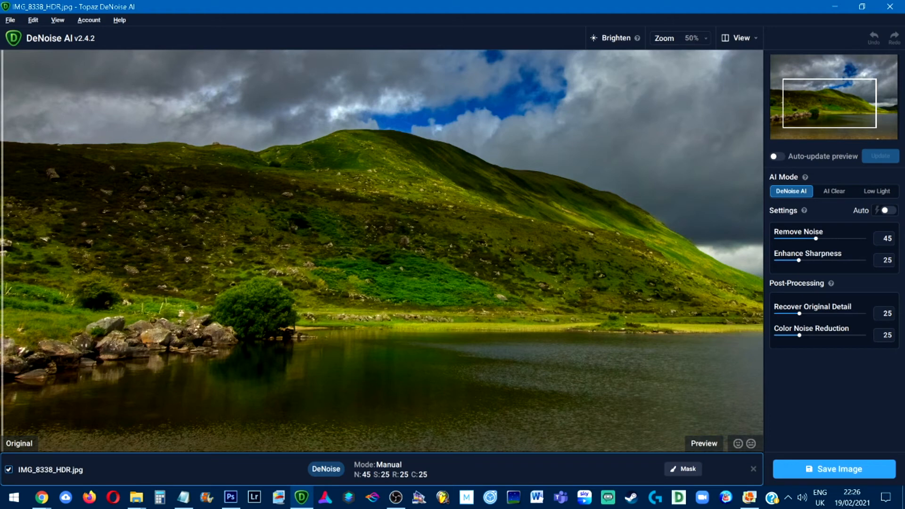
pyautogui.click(834, 470)
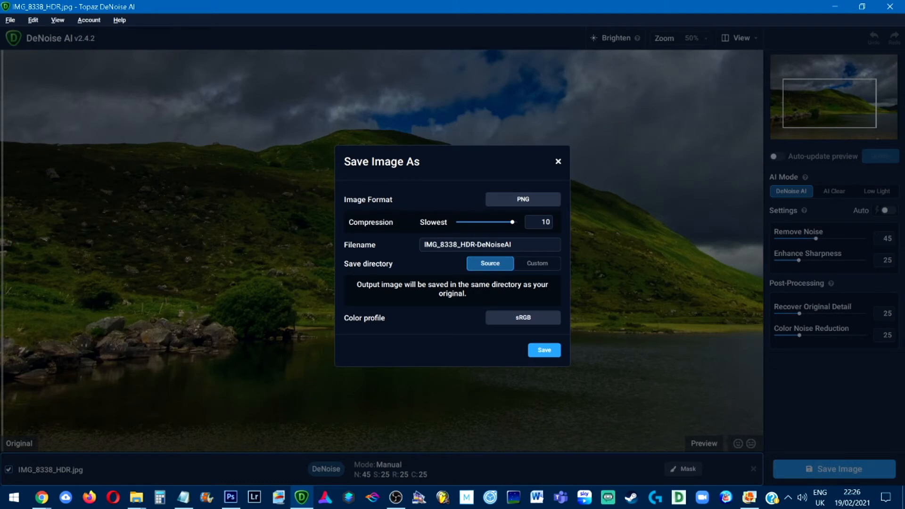
pyautogui.click(545, 202)
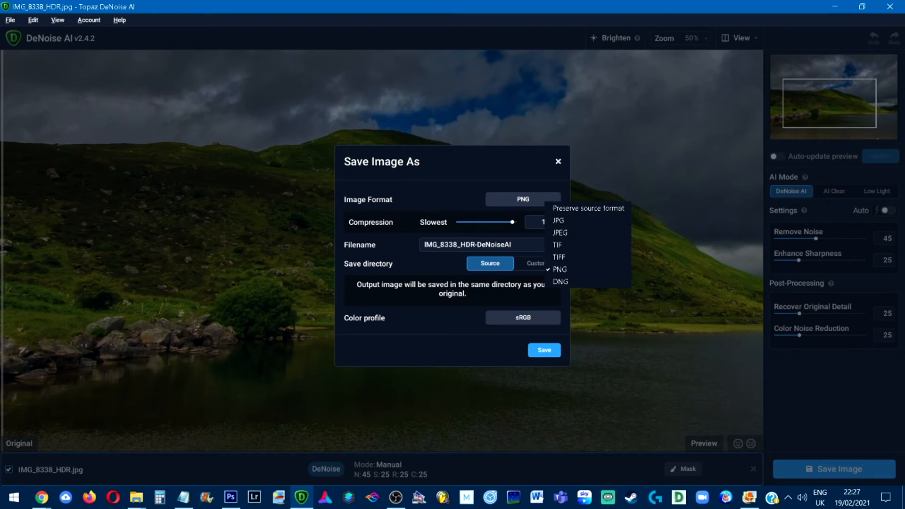
pyautogui.press('Escape')
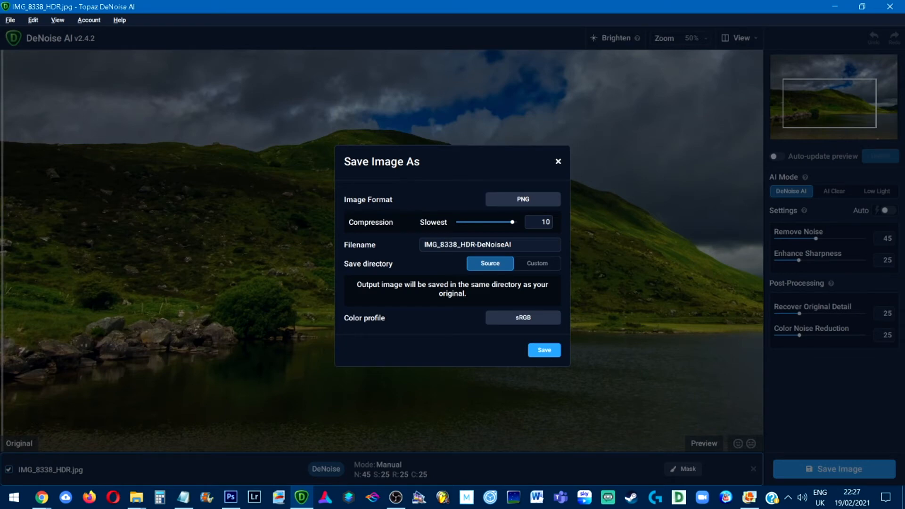
pyautogui.click(544, 351)
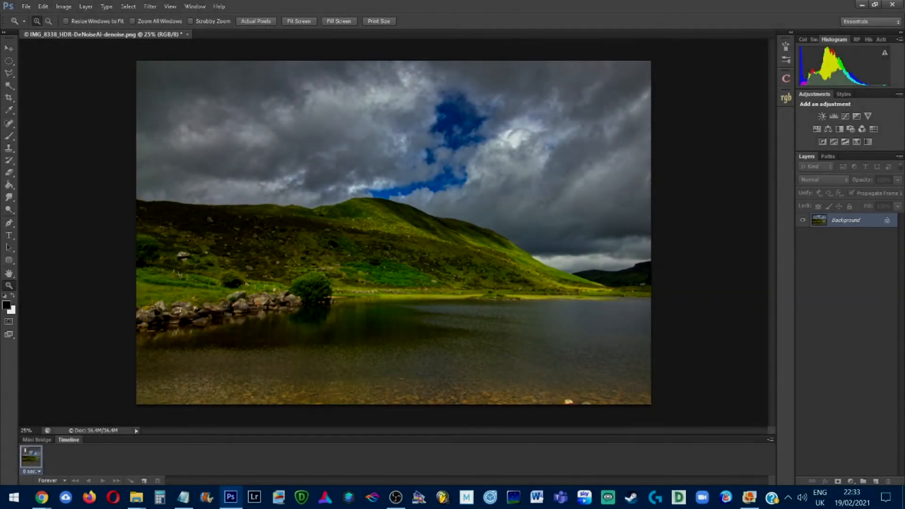
# In Photoshop, duplicate the Background layer of the denoised landscape photo within the same document
pyautogui.rightClick(848, 220)
pyautogui.click(792, 240)
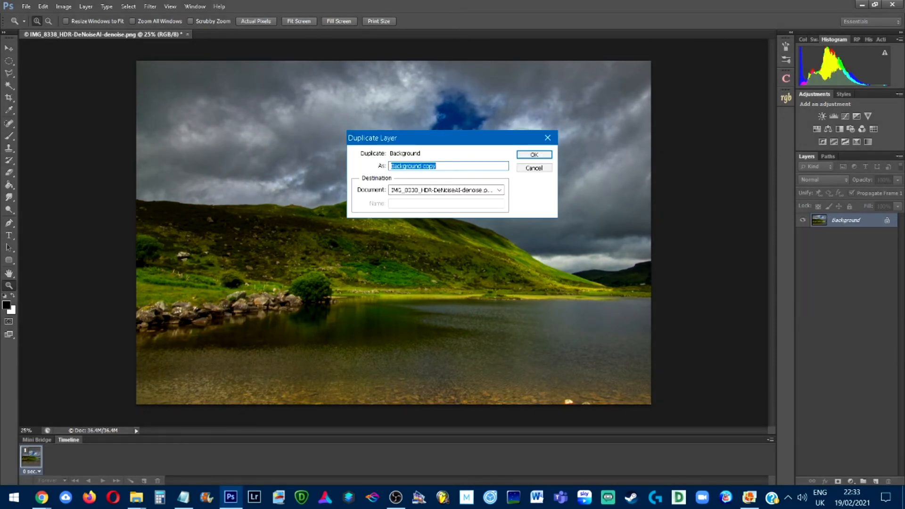
pyautogui.press('Return')
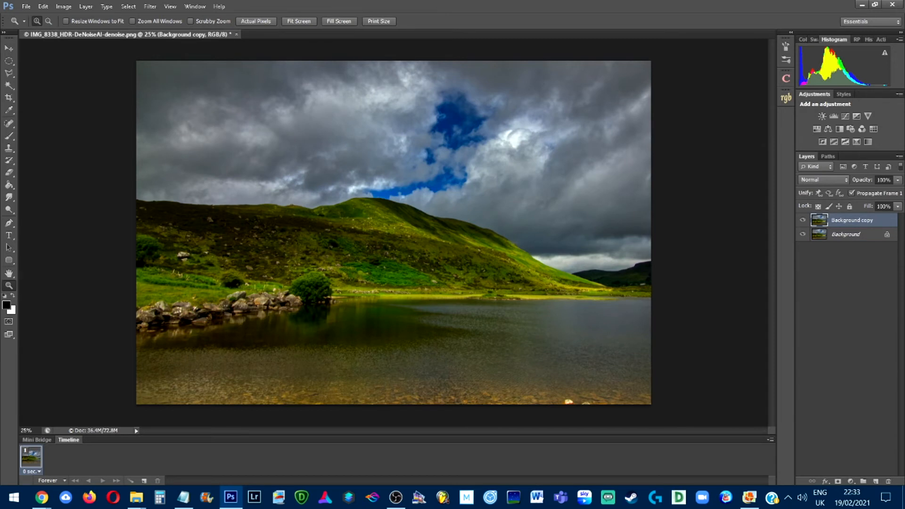
# Apply Auto Tone and Auto Contrast to the duplicated landscape layer
pyautogui.click(63, 6)
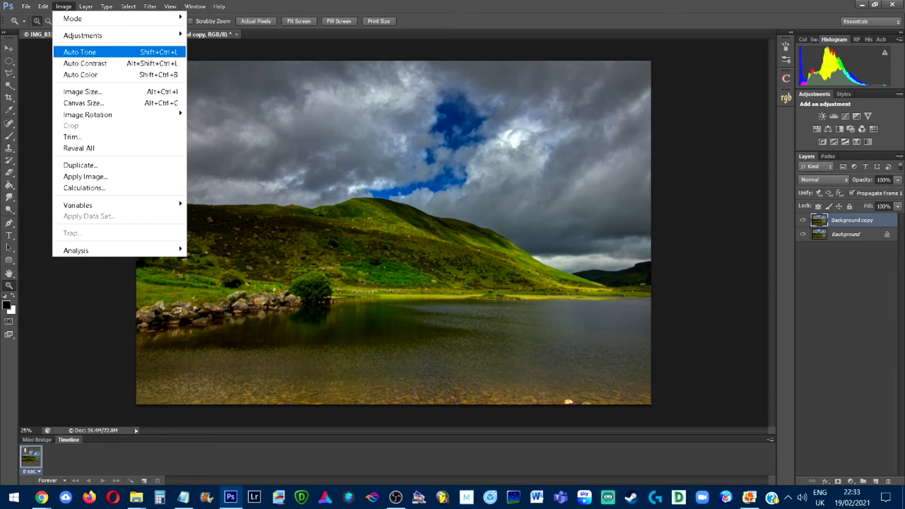
pyautogui.click(80, 52)
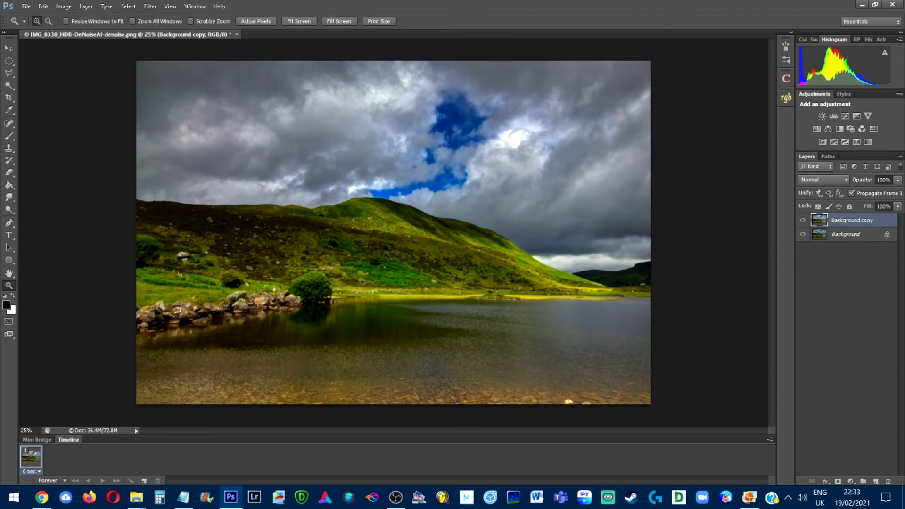
pyautogui.click(63, 7)
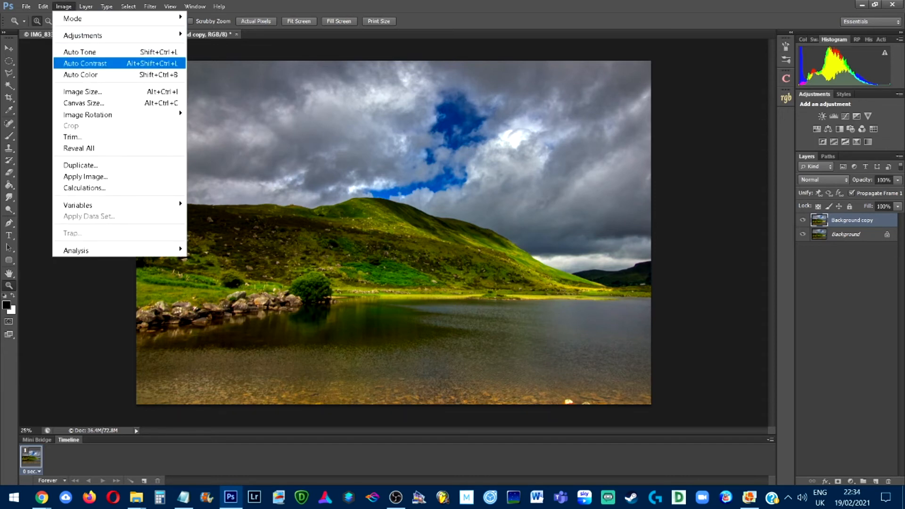
pyautogui.click(85, 63)
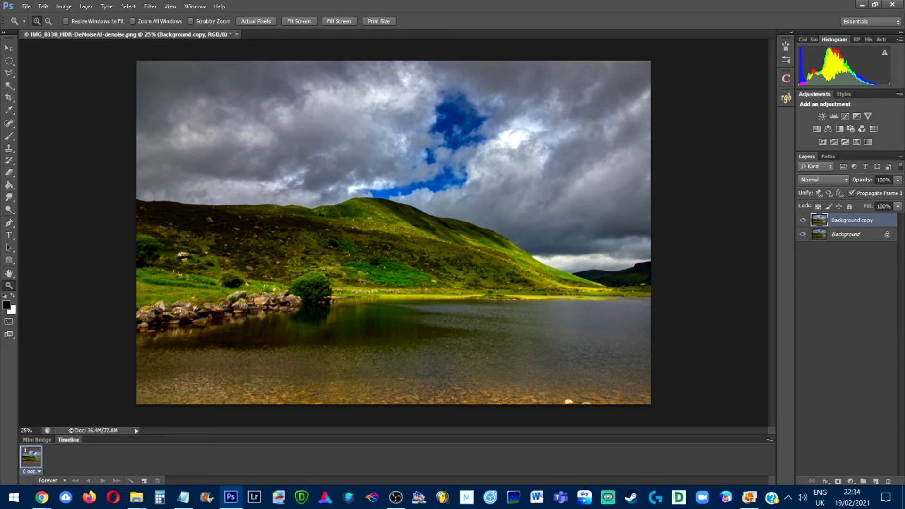
# Try Auto Color on the duplicated landscape layer and undo it
pyautogui.click(63, 6)
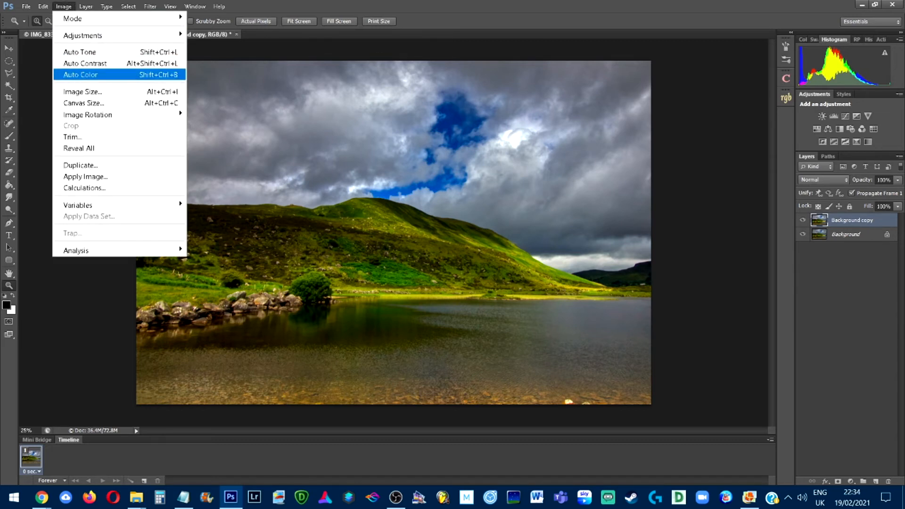
pyautogui.click(80, 75)
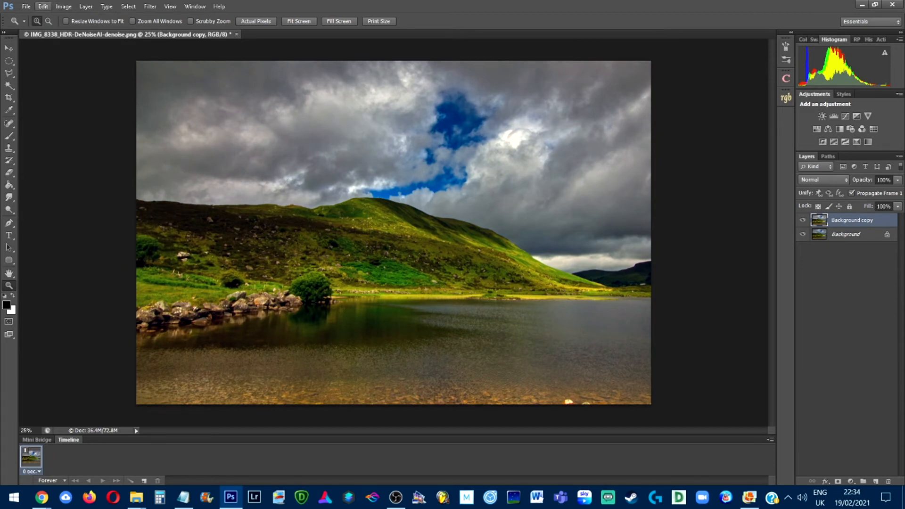
pyautogui.click(43, 7)
pyautogui.click(57, 13)
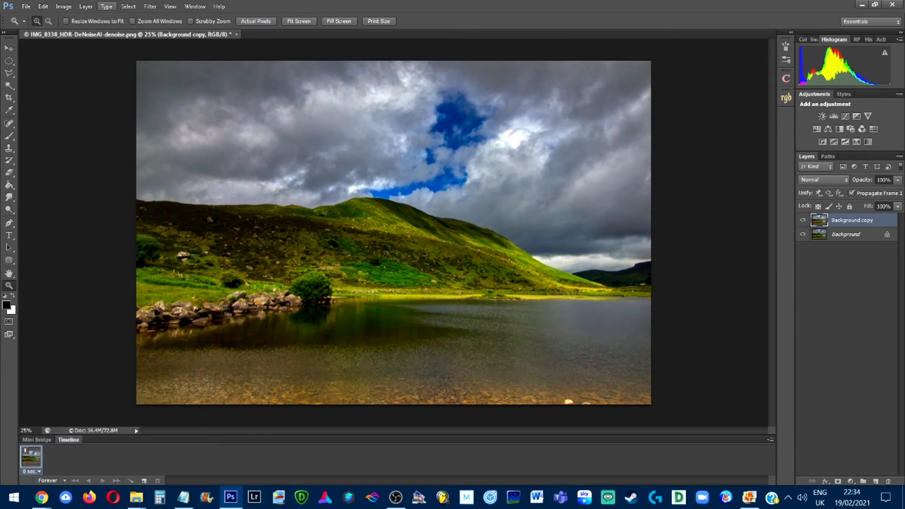
# Try the automatic Brightness/Contrast adjustment on the duplicated layer, compare it with the unadjusted image, and discard it
pyautogui.click(64, 6)
pyautogui.moveTo(118, 36)
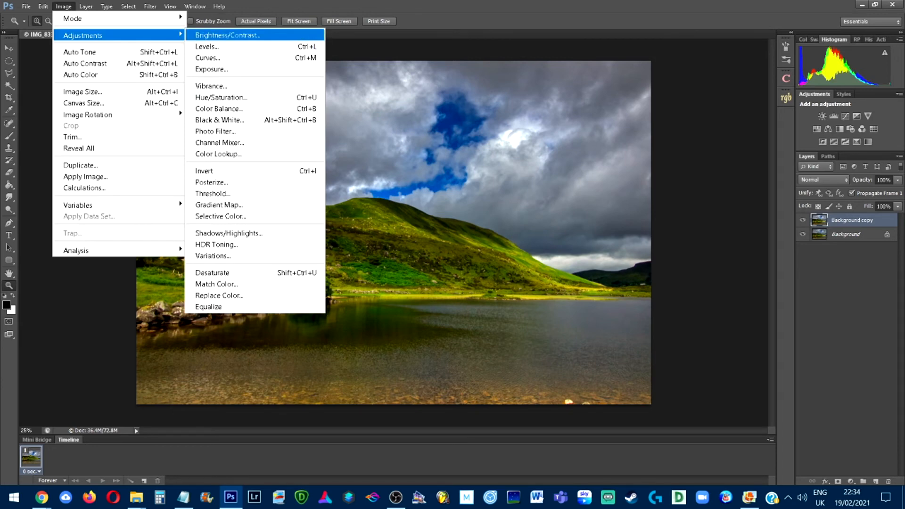
pyautogui.click(228, 35)
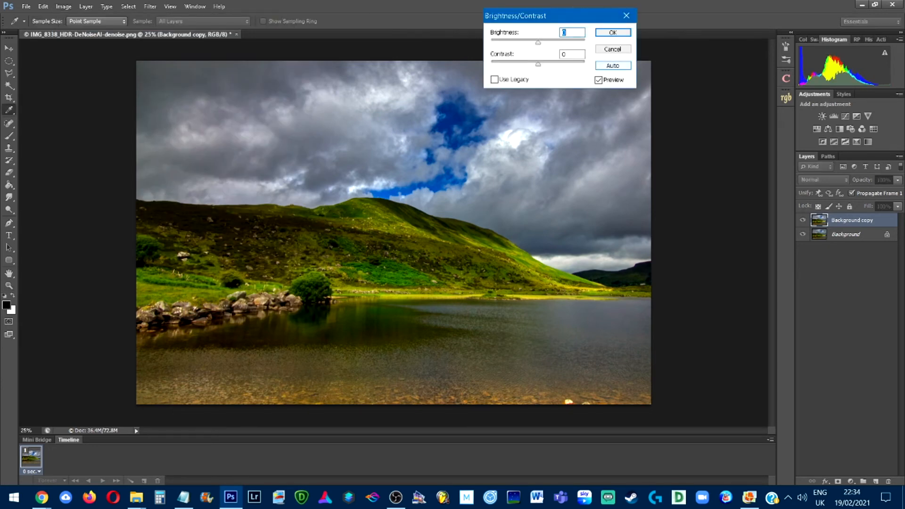
pyautogui.click(610, 65)
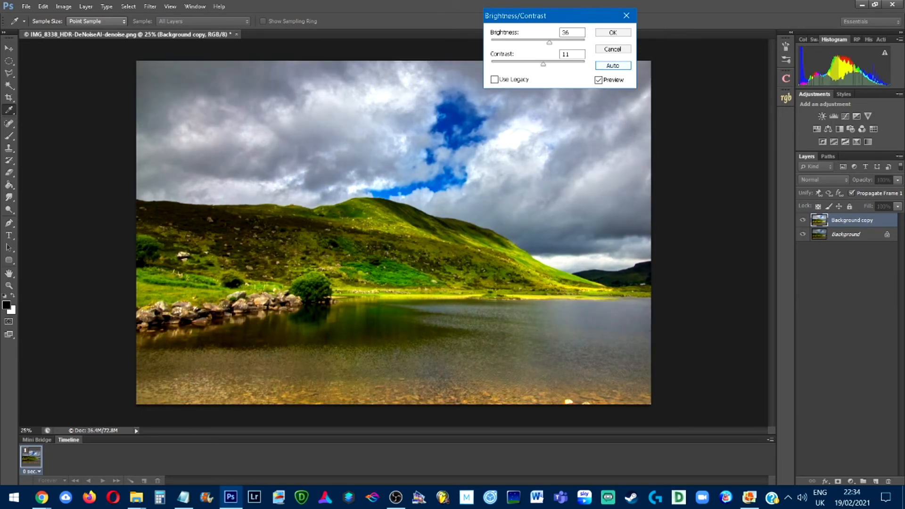
pyautogui.click(599, 81)
pyautogui.click(598, 81)
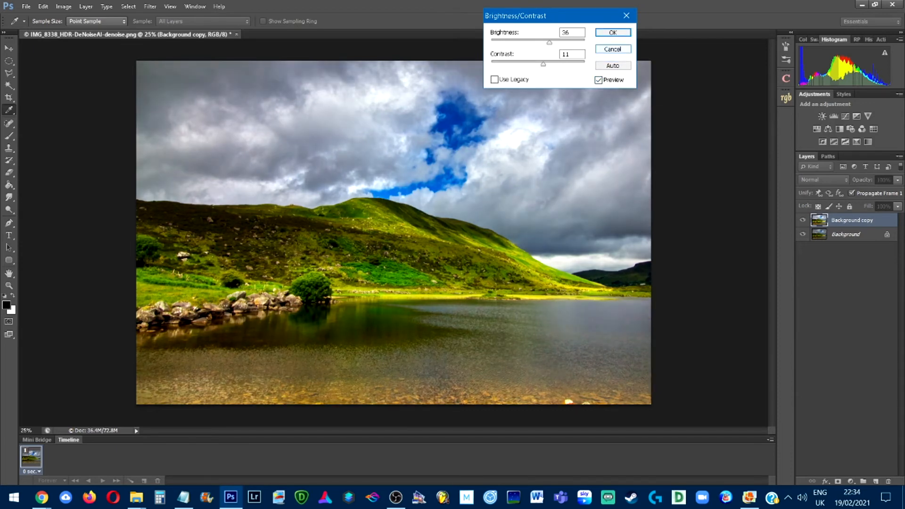
pyautogui.click(613, 49)
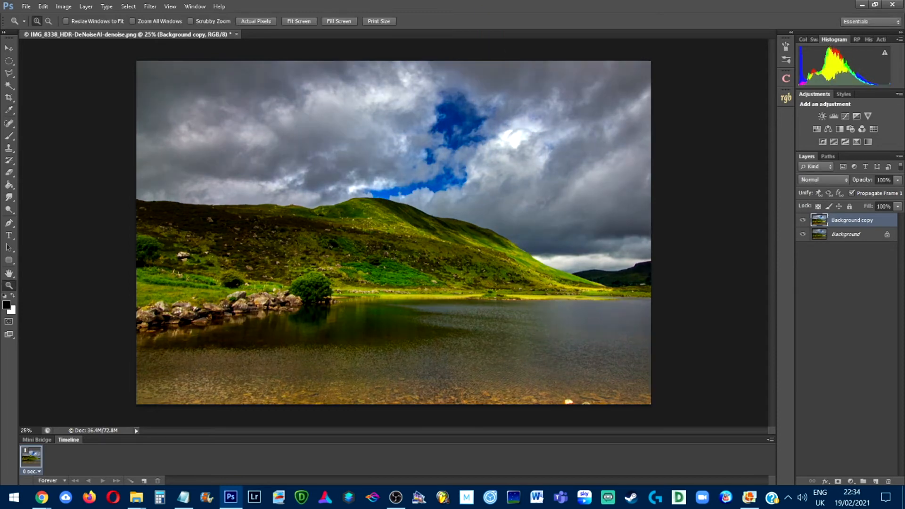
# Try the automatic Levels correction on the duplicated layer, compare before and after, and discard it
pyautogui.click(64, 6)
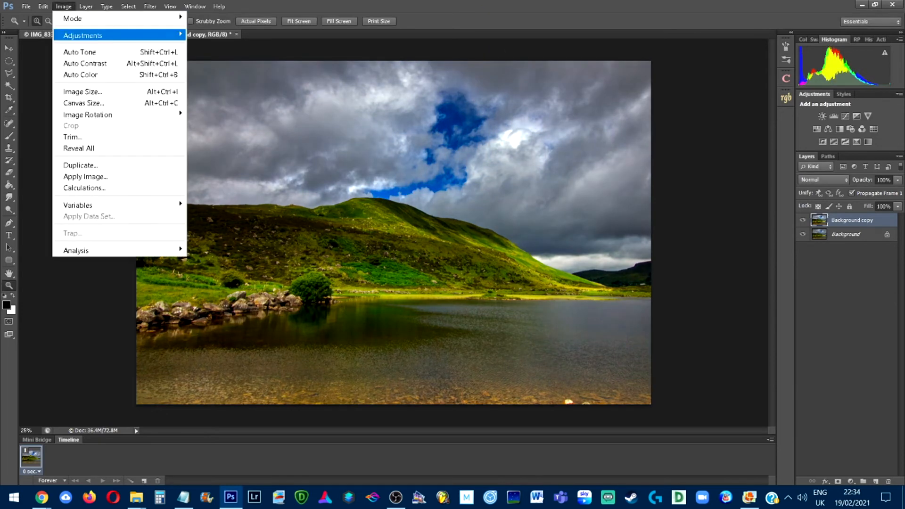
pyautogui.moveTo(83, 35)
pyautogui.click(207, 47)
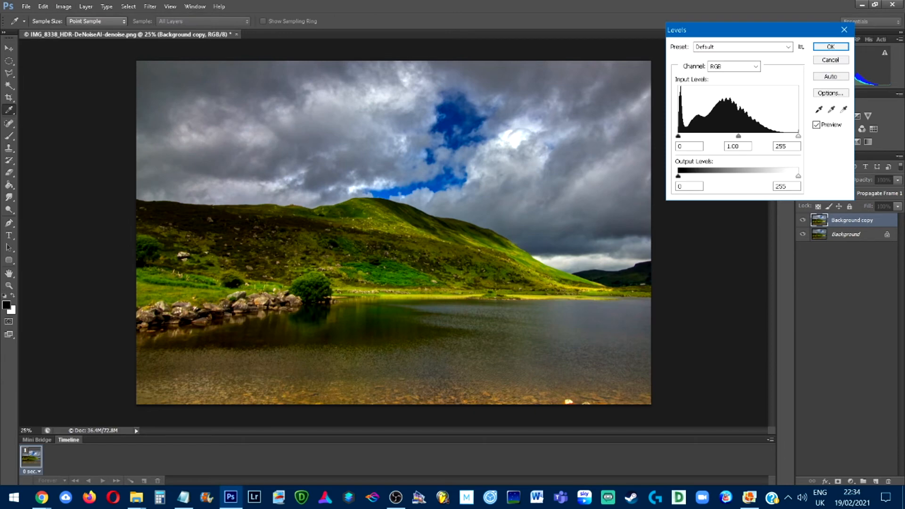
pyautogui.click(831, 76)
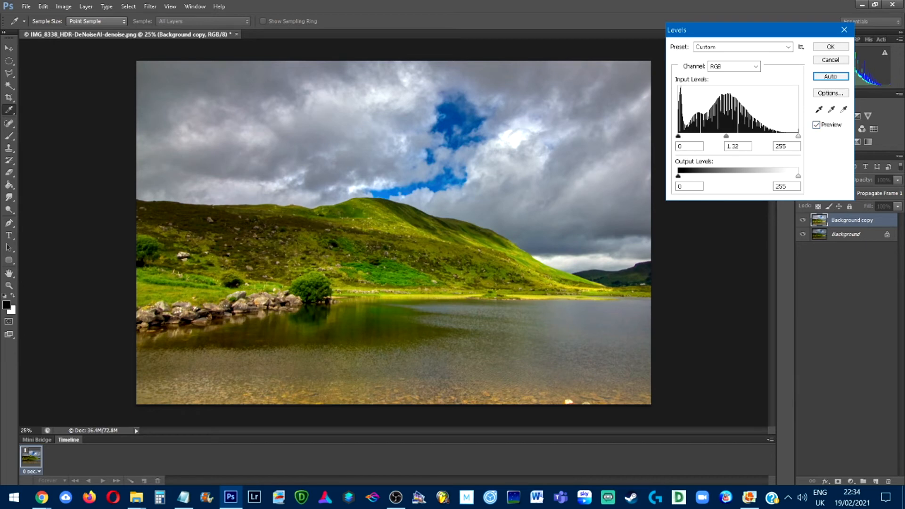
pyautogui.click(816, 124)
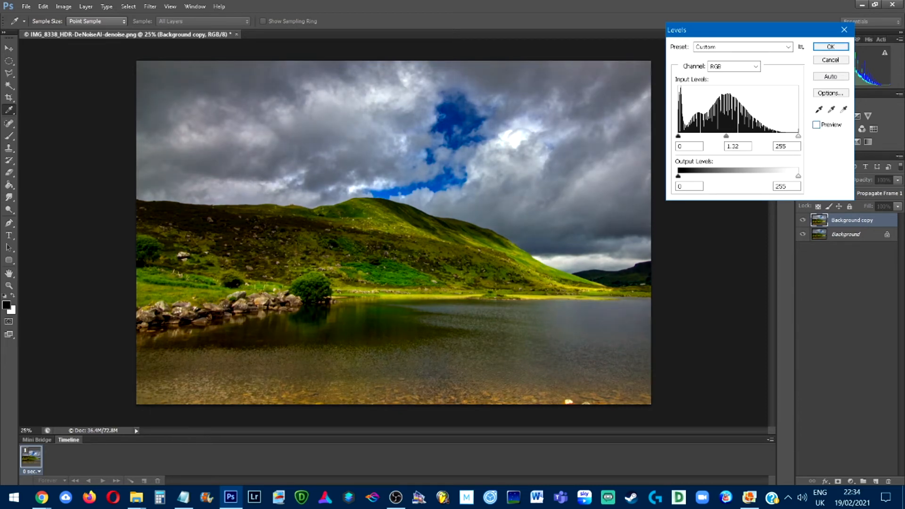
pyautogui.click(816, 124)
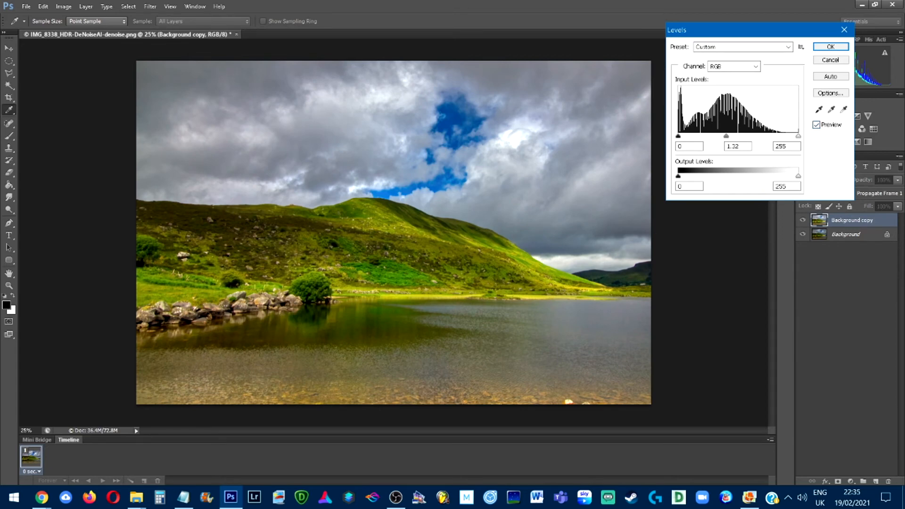
pyautogui.click(816, 124)
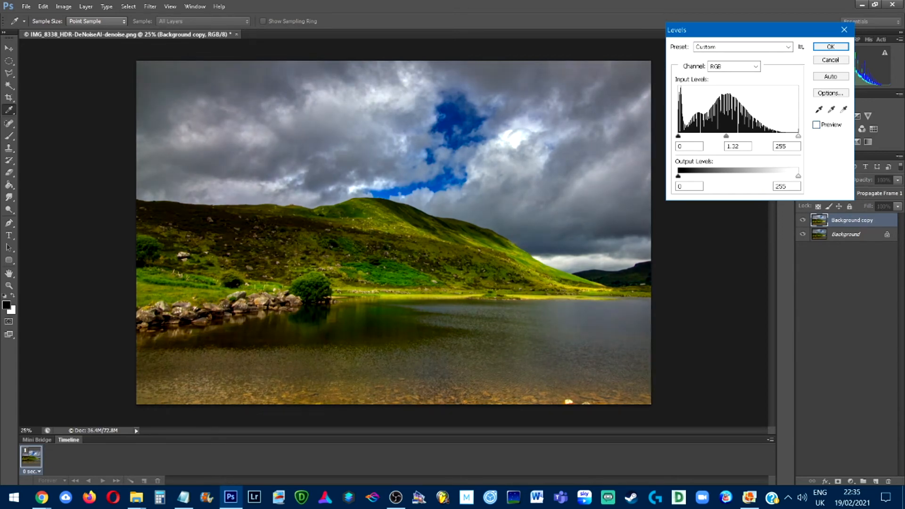
pyautogui.click(831, 60)
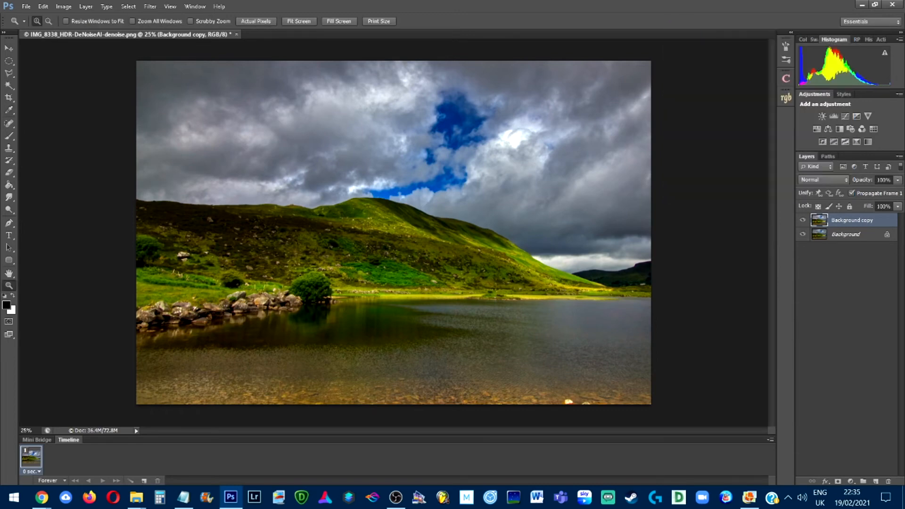
# Try the automatic Curves correction on the duplicated layer, compare before and after, and discard it
pyautogui.click(63, 7)
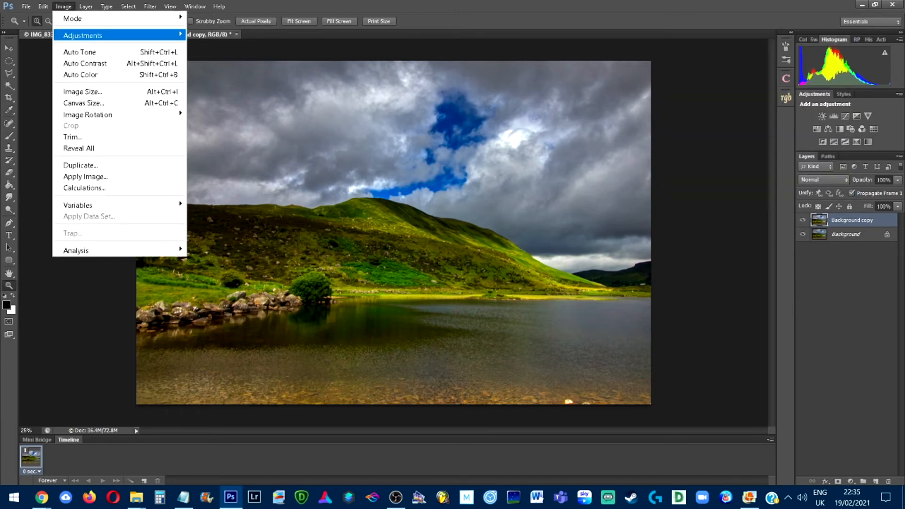
pyautogui.moveTo(118, 36)
pyautogui.click(208, 58)
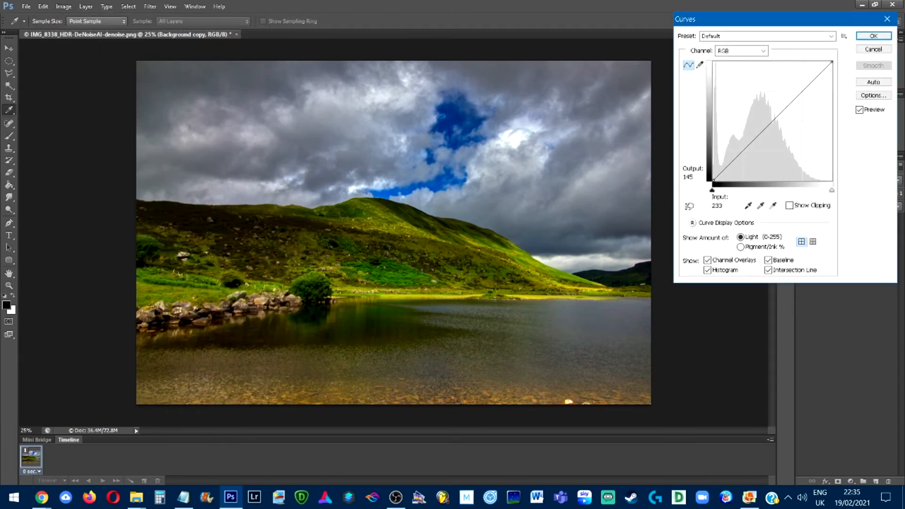
pyautogui.click(874, 82)
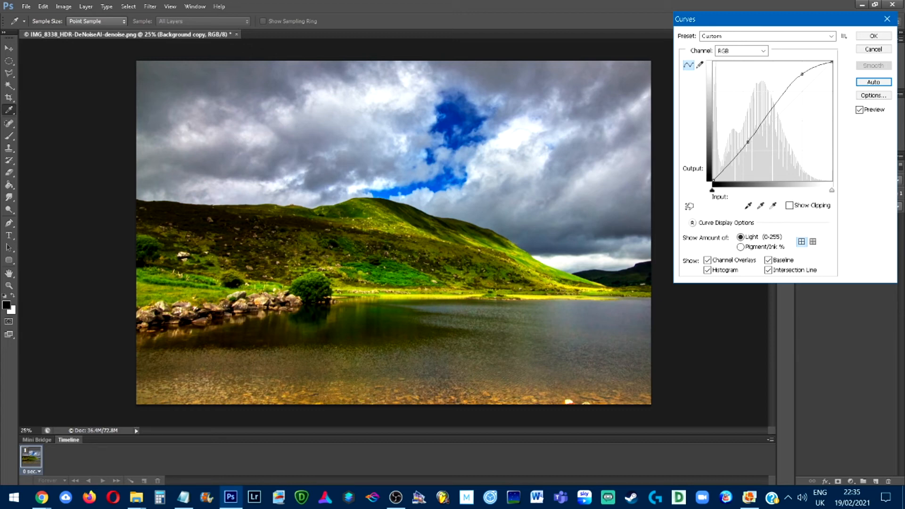
pyautogui.click(860, 110)
pyautogui.click(859, 109)
pyautogui.click(873, 49)
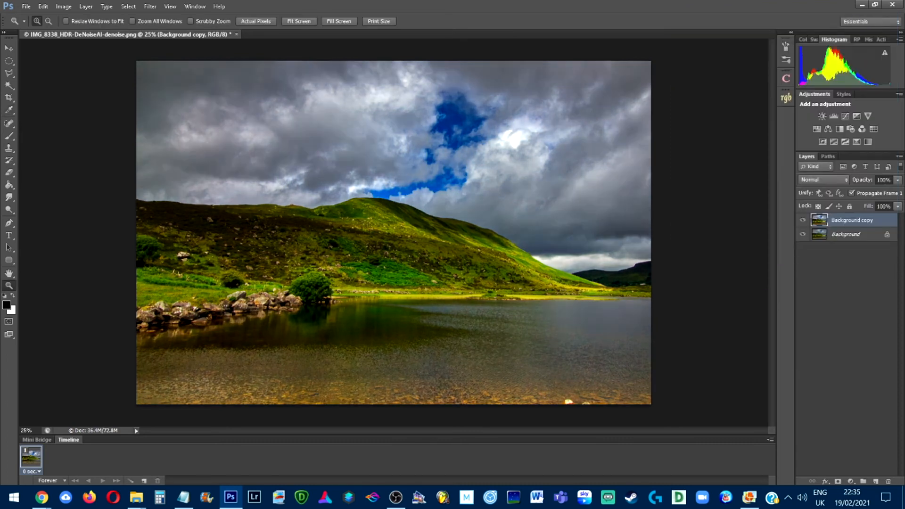
# Start a Vibrance adjustment on the duplicated landscape layer with Vibrance 30 and Saturation 10
pyautogui.click(64, 6)
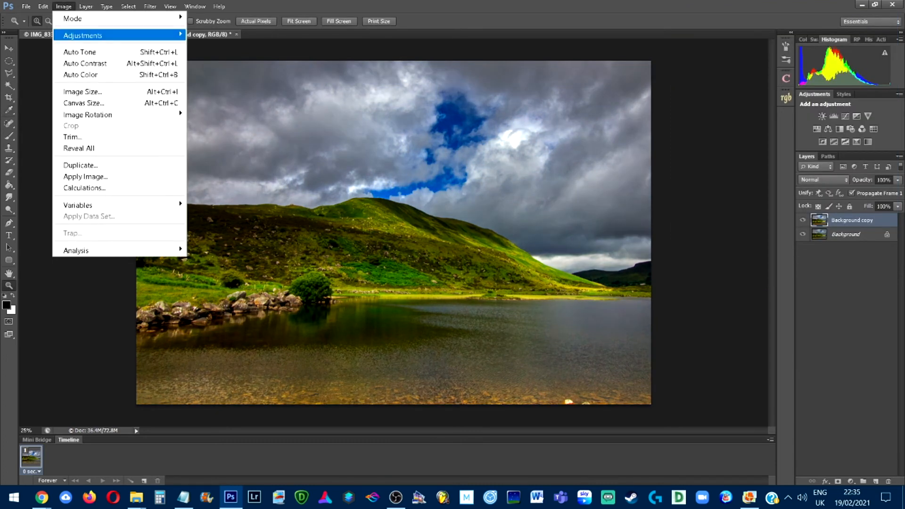
pyautogui.moveTo(83, 35)
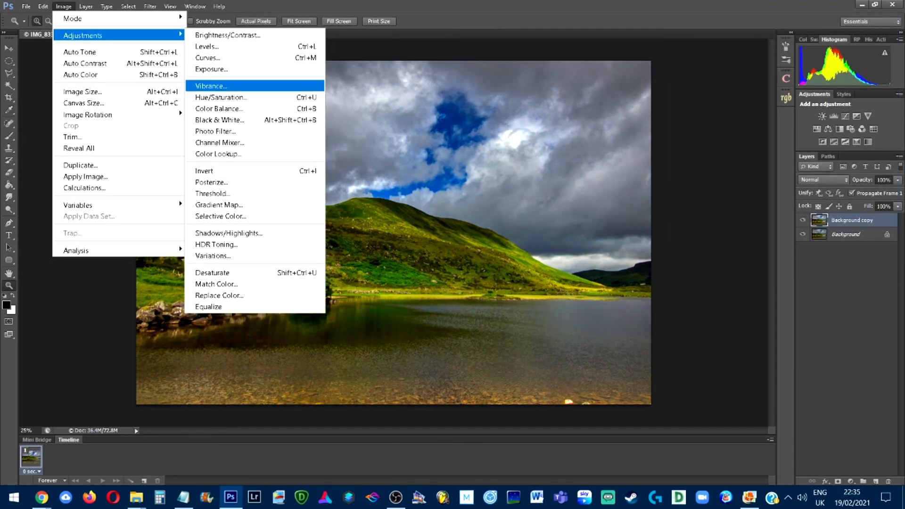
pyautogui.click(212, 85)
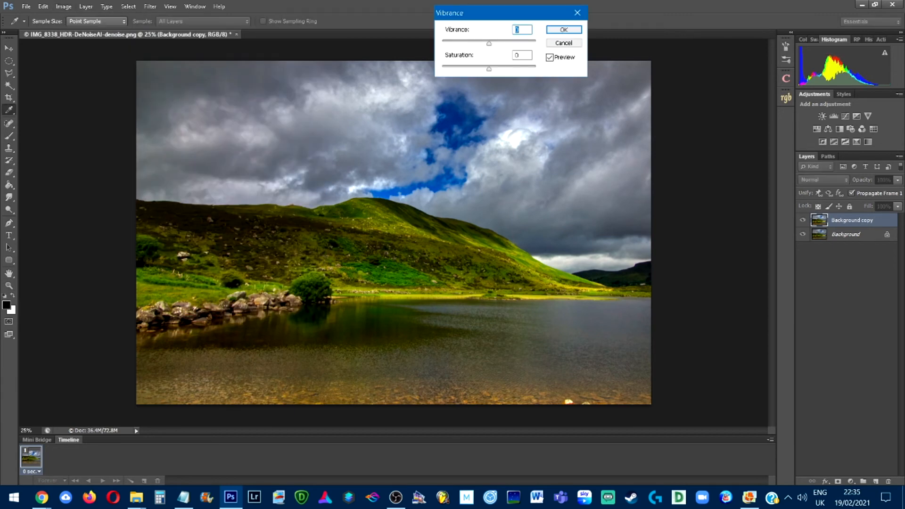
pyautogui.moveTo(489, 43); pyautogui.dragTo(489, 43)
pyautogui.write('3')
pyautogui.press('Tab')
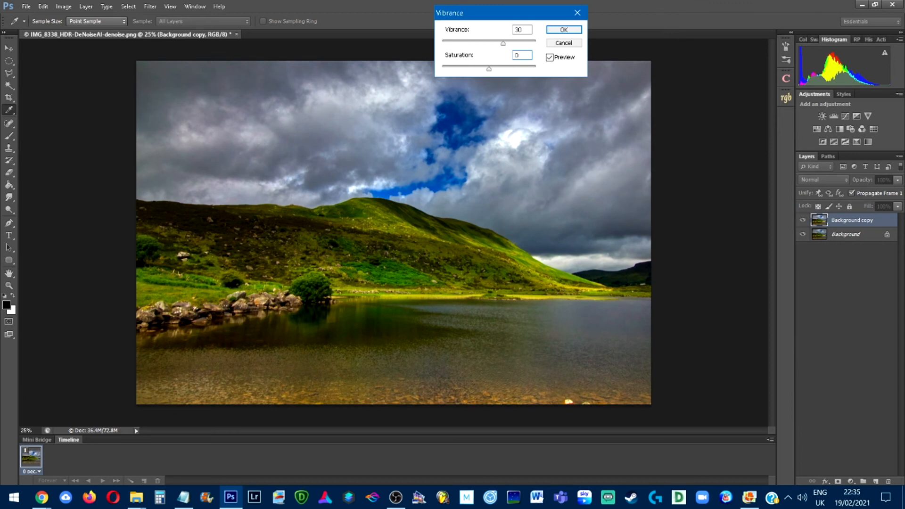
pyautogui.write('1')
pyautogui.moveTo(519, 18); pyautogui.dragTo(708, 13)
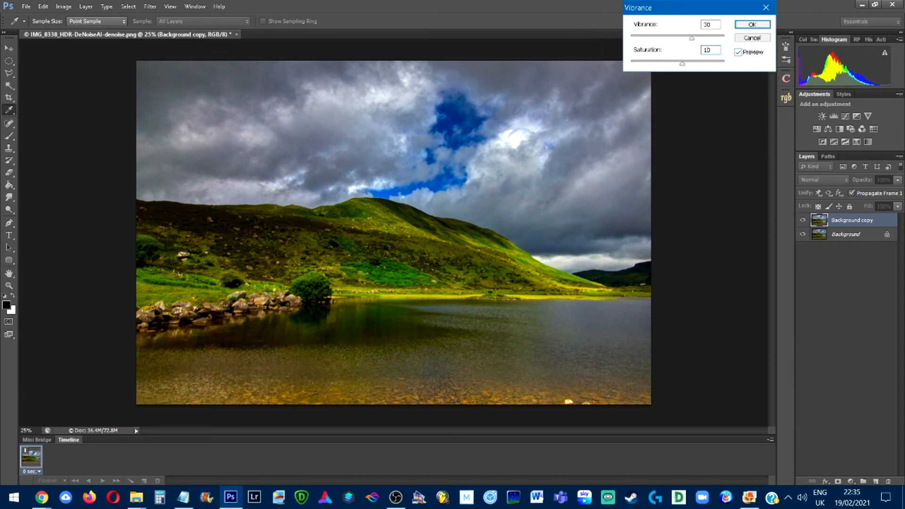
# Compare the Vibrance adjustment with the unadjusted image and apply it to the duplicated layer
pyautogui.click(738, 52)
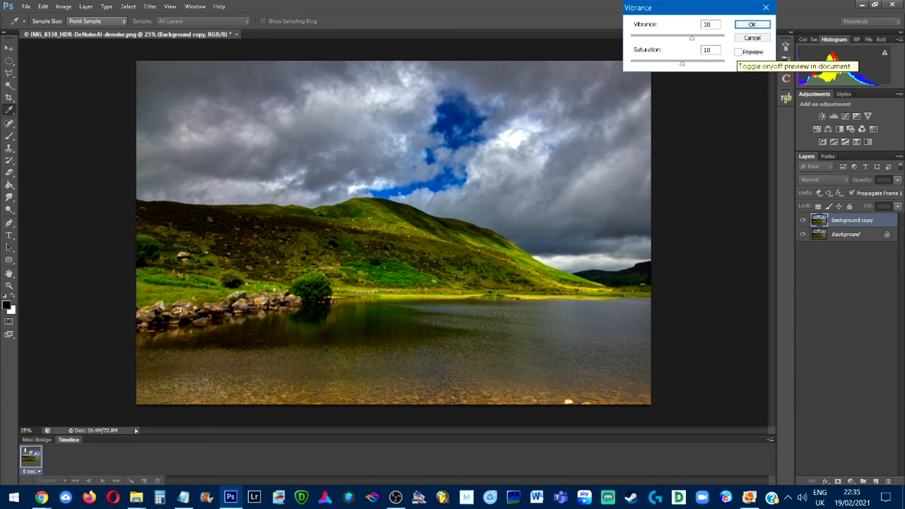
pyautogui.click(738, 52)
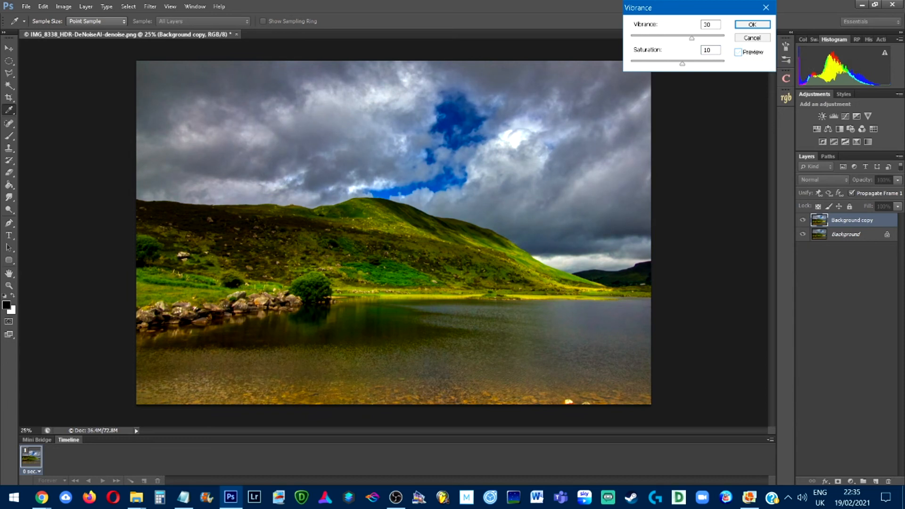
pyautogui.click(738, 52)
pyautogui.press('Return')
pyautogui.press('z')
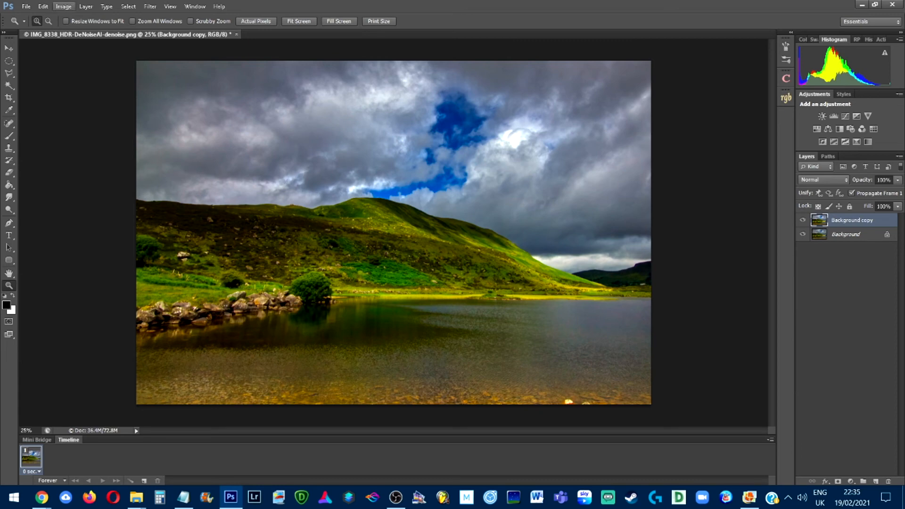
# Try a Color Balance midtone shift toward blue on the duplicated layer and compare it repeatedly with the unadjusted image
pyautogui.click(64, 7)
pyautogui.moveTo(83, 36)
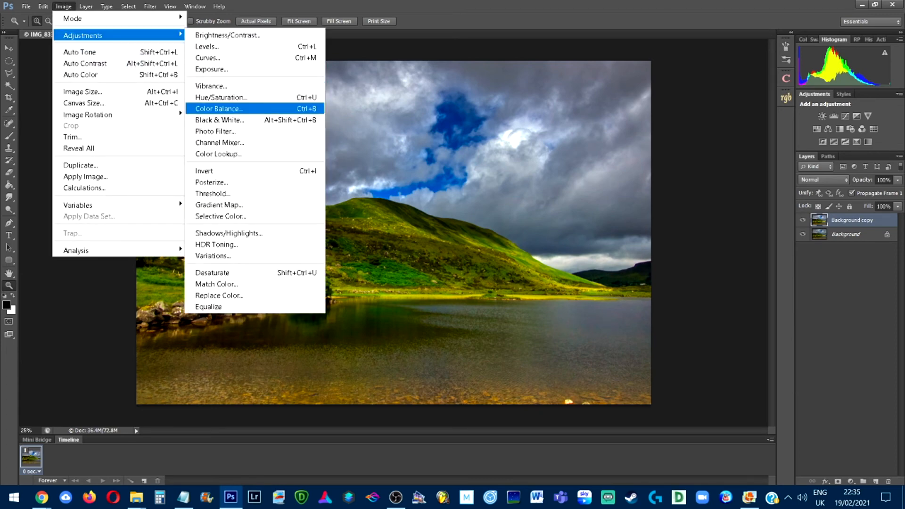
pyautogui.click(217, 108)
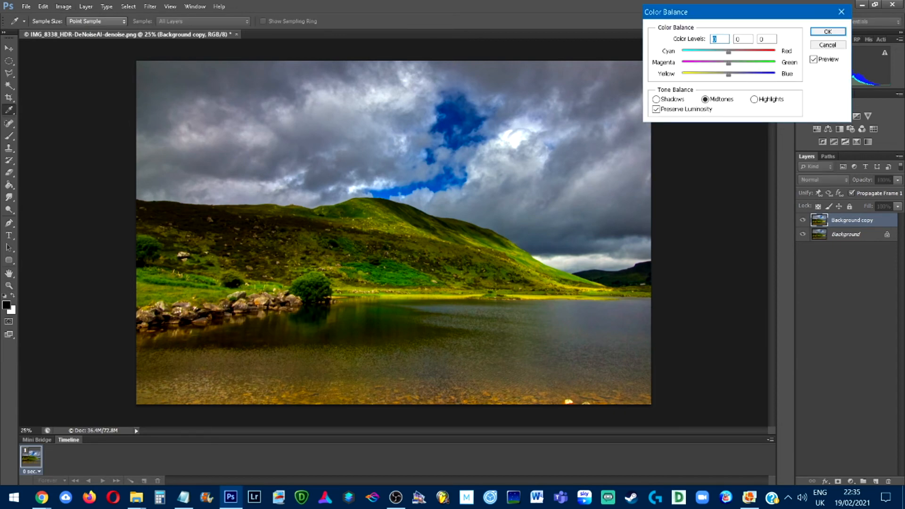
pyautogui.moveTo(728, 74); pyautogui.dragTo(735, 74)
pyautogui.moveTo(735, 75)
pyautogui.mouseDown()
pyautogui.moveTo(754, 74)
pyautogui.moveTo(735, 74)
pyautogui.mouseUp()
pyautogui.click(814, 59)
pyautogui.click(814, 59)
pyautogui.click(813, 59)
pyautogui.click(813, 59)
pyautogui.click(814, 60)
pyautogui.click(813, 60)
pyautogui.click(813, 59)
# Try Color Balance midtone levels of -9 toward cyan and +10 toward blue, comparing before and after
pyautogui.moveTo(729, 52); pyautogui.dragTo(725, 51)
pyautogui.moveTo(735, 74); pyautogui.dragTo(734, 74)
pyautogui.click(814, 59)
pyautogui.click(814, 59)
pyautogui.click(813, 59)
pyautogui.click(814, 59)
pyautogui.click(813, 59)
# Reset the cyan-red midtone level to 0 and compare the color balance with the unadjusted image
pyautogui.doubleClick(716, 39)
pyautogui.press('BackSpace')
pyautogui.press('Return')
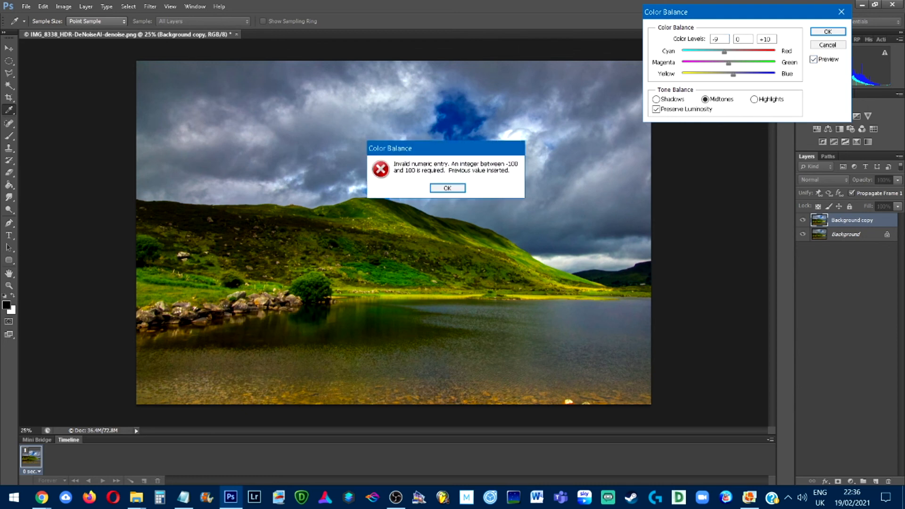
pyautogui.press('Return')
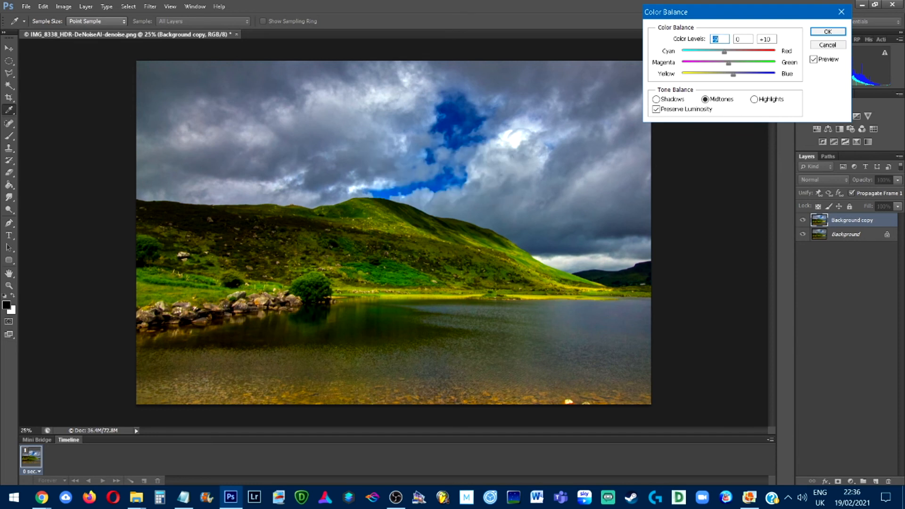
pyautogui.write('0')
pyautogui.hotkey('alt', 'p')
pyautogui.hotkey('alt', 'p')
pyautogui.hotkey('alt', 'p')
pyautogui.hotkey('alt', 'p')
# Try a slight midtone shift toward magenta and compare it with the unadjusted image
pyautogui.moveTo(729, 63); pyautogui.dragTo(727, 63)
pyautogui.hotkey('alt', 'p')
pyautogui.hotkey('alt', 'p')
pyautogui.hotkey('alt', 'p')
pyautogui.hotkey('alt', 'p')
pyautogui.hotkey('alt', 'p')
# Reset the magenta-green midtone level to 0, set yellow-blue to 5, and toggle the preview
pyautogui.doubleClick(739, 39)
pyautogui.write('0')
pyautogui.press('Tab')
pyautogui.write('5')
pyautogui.click(814, 59)
# Try a yellow-blue midtone level of 10, compare before and after, and discard the Color Balance adjustment
pyautogui.doubleClick(766, 39)
pyautogui.write('10')
pyautogui.click(813, 60)
pyautogui.click(814, 60)
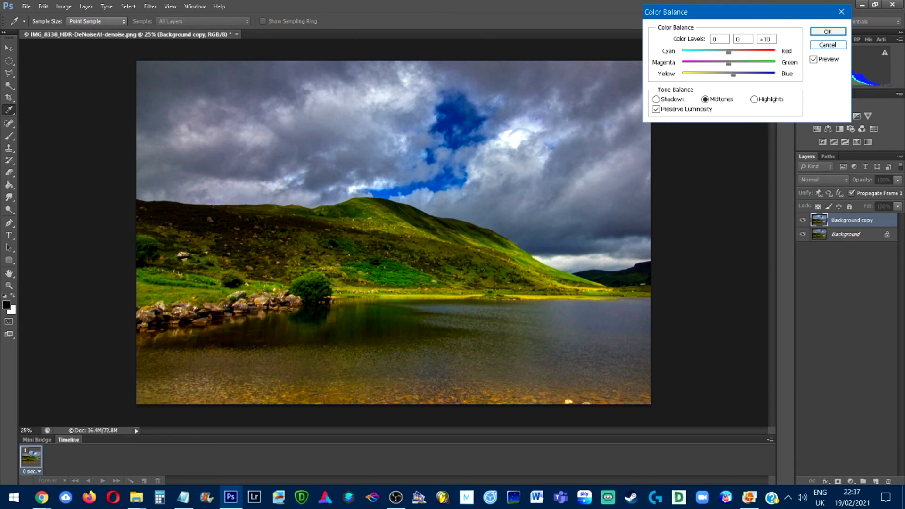
pyautogui.click(828, 45)
pyautogui.press('z')
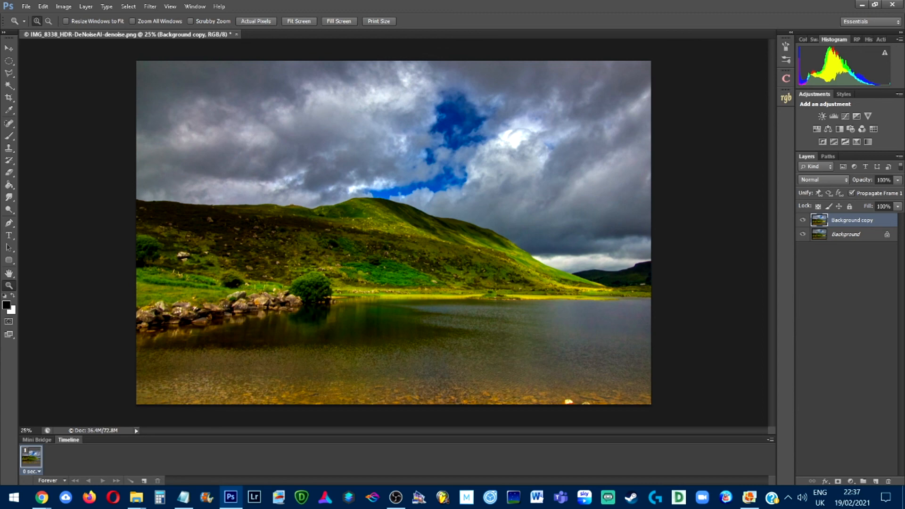
# Hide and reshow the Background copy layer to compare the adjusted image with the original
pyautogui.click(803, 221)
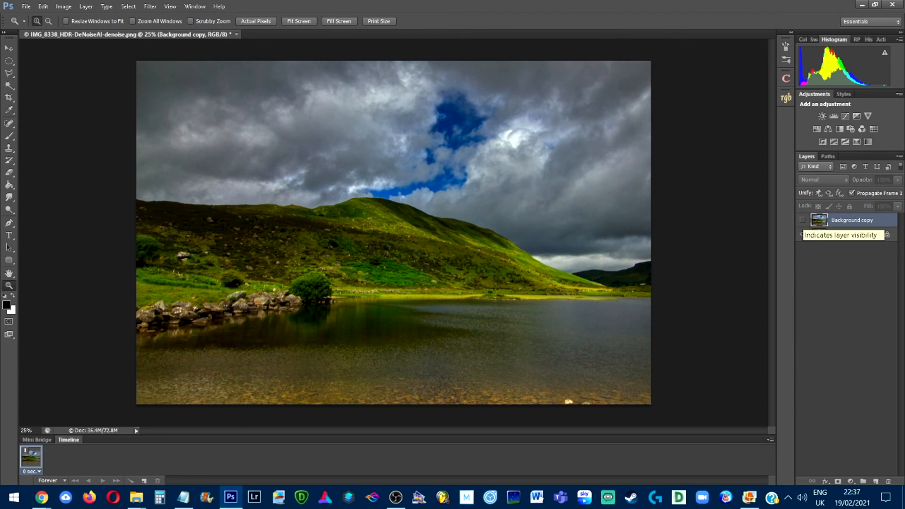
pyautogui.click(802, 220)
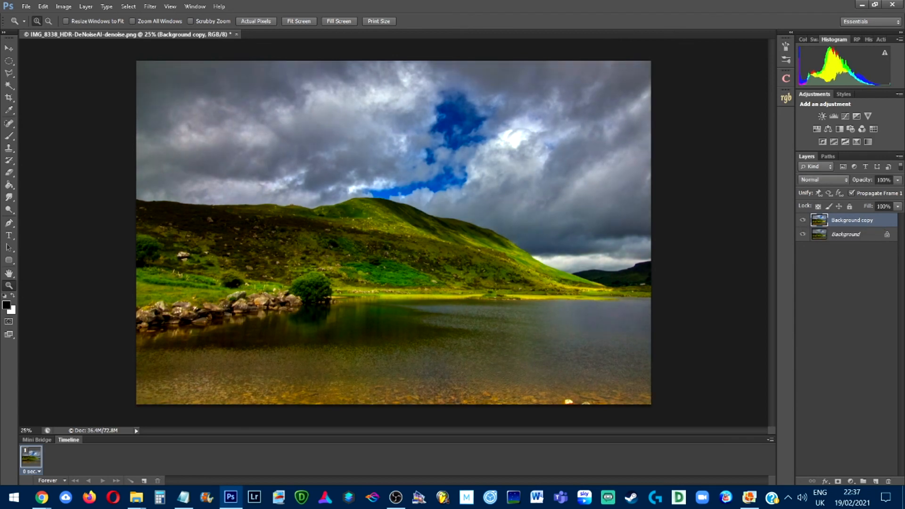